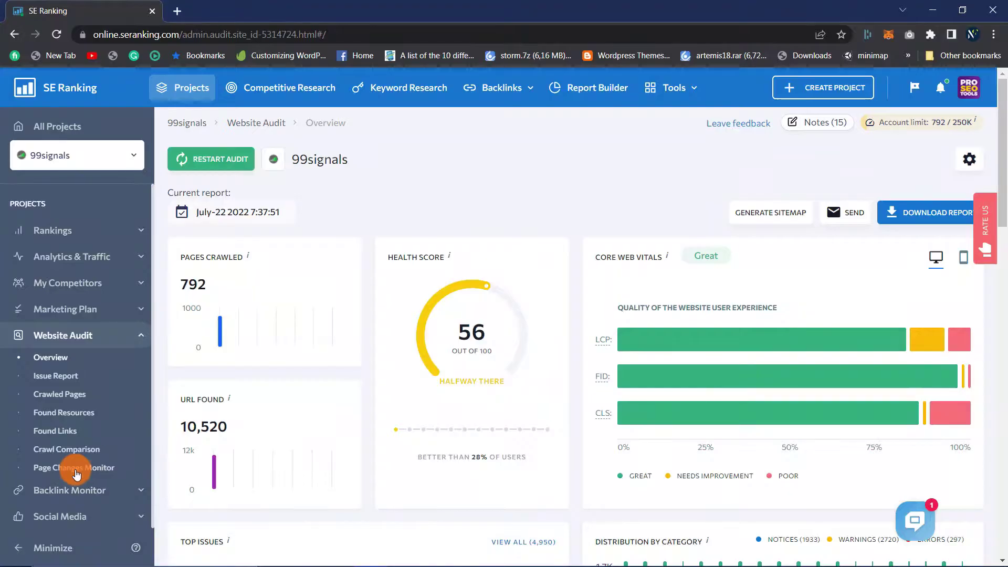
- Scroll through the 99signals website audit page to review its sections
scroll(541, 376, "down", 1)
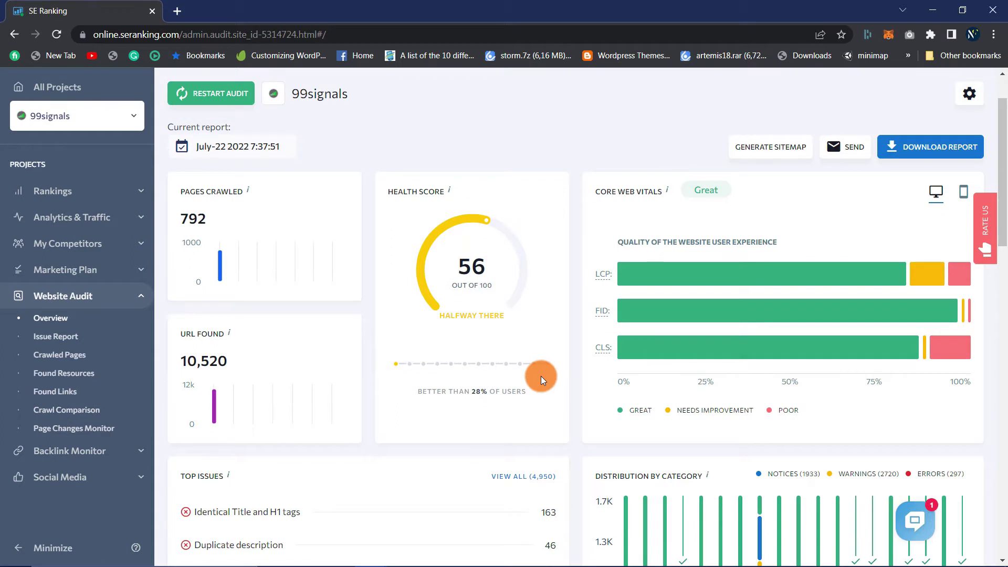
scroll(541, 376, "down", 1)
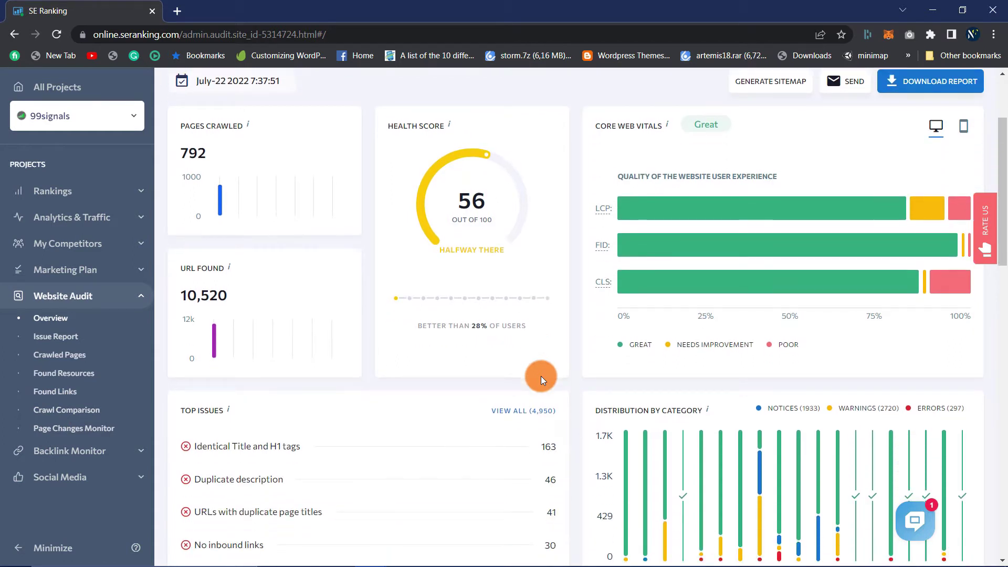
scroll(541, 376, "down", 1)
scroll(541, 376, "down", 1)
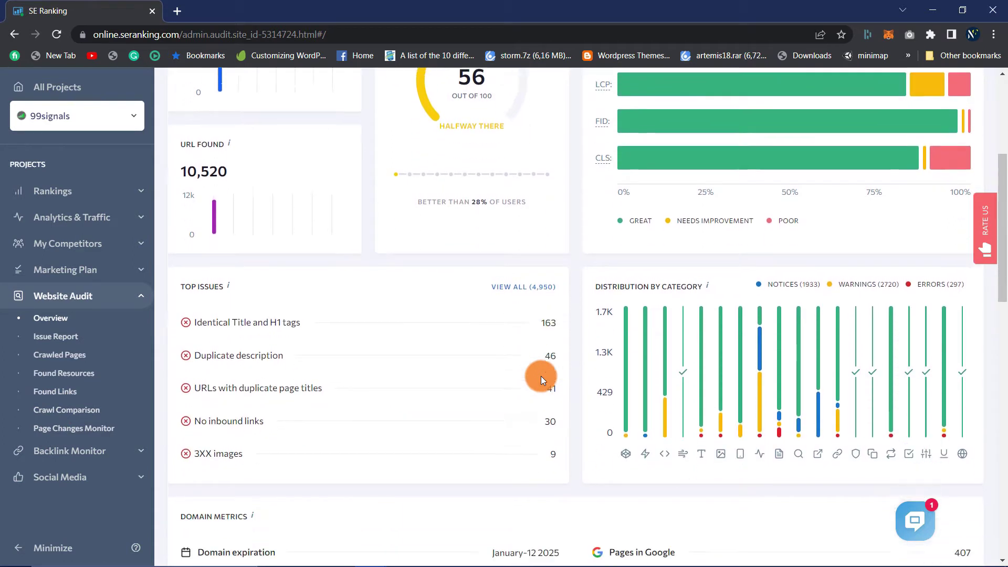
scroll(541, 376, "down", 2)
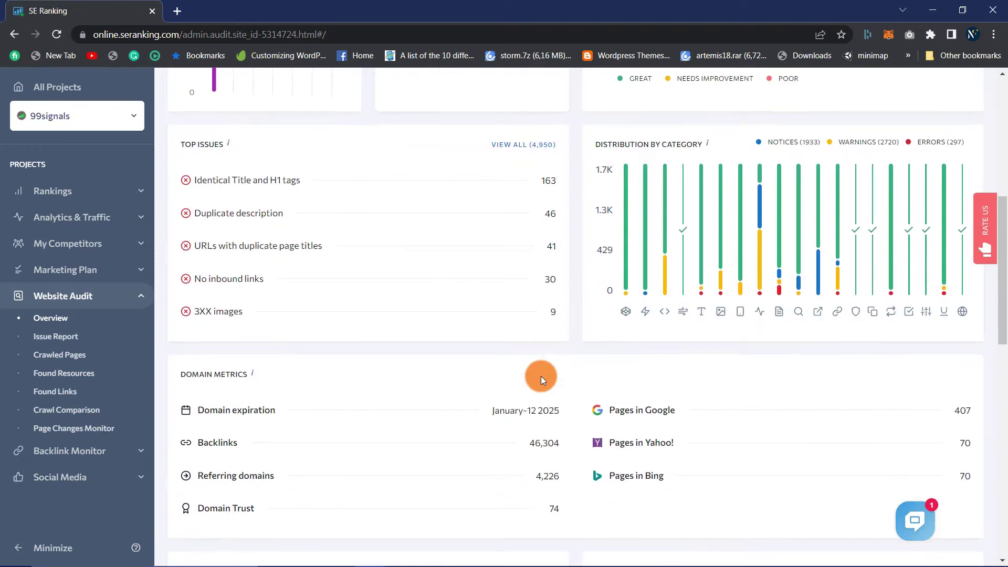
scroll(541, 376, "down", 5)
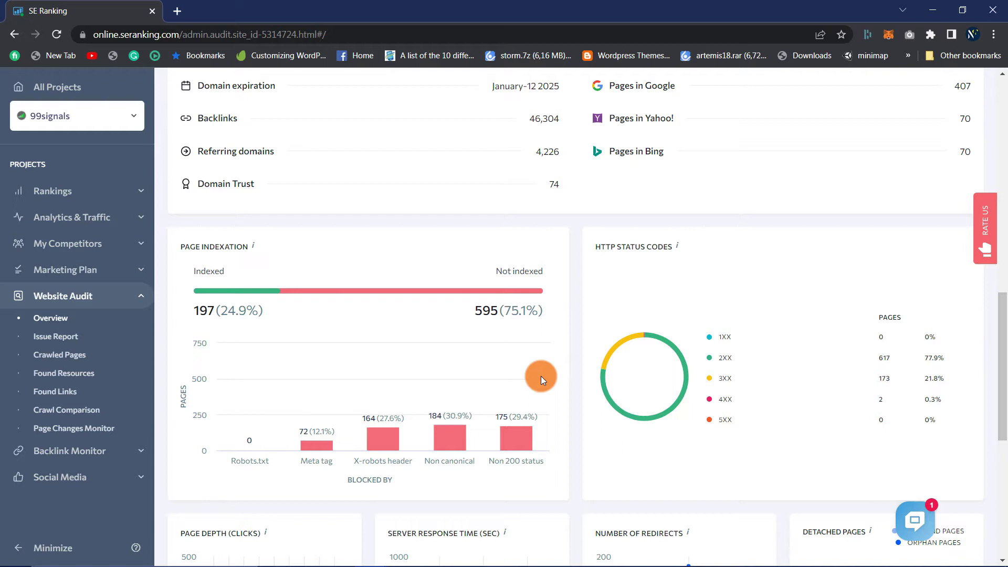
scroll(540, 376, "down", 2)
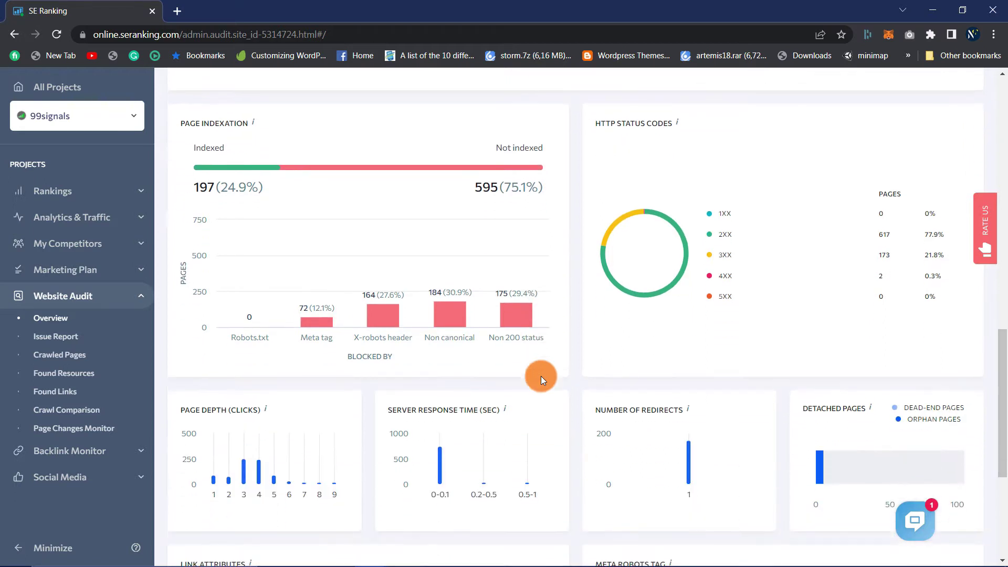
scroll(541, 376, "down", 3)
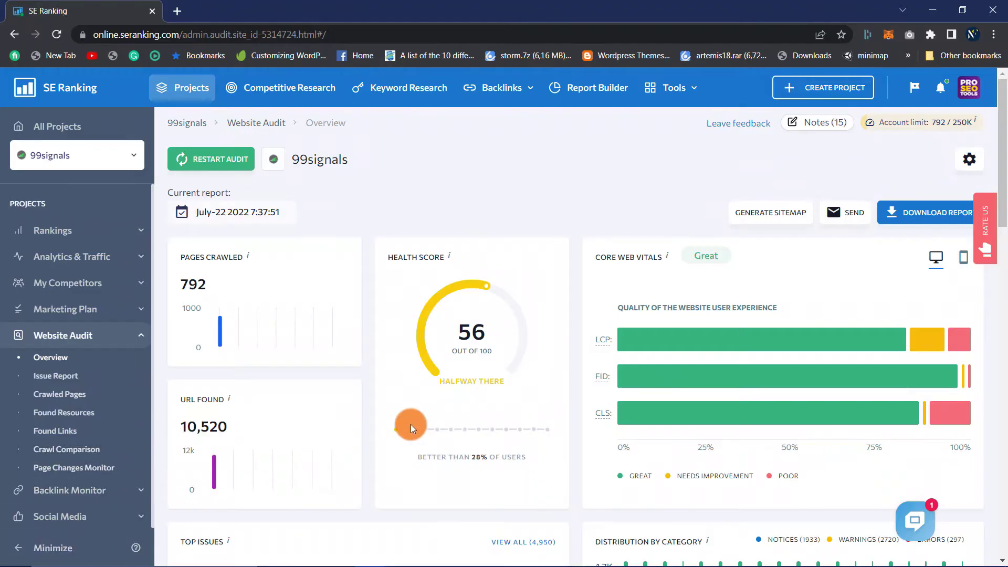
scroll(541, 376, "down", 1)
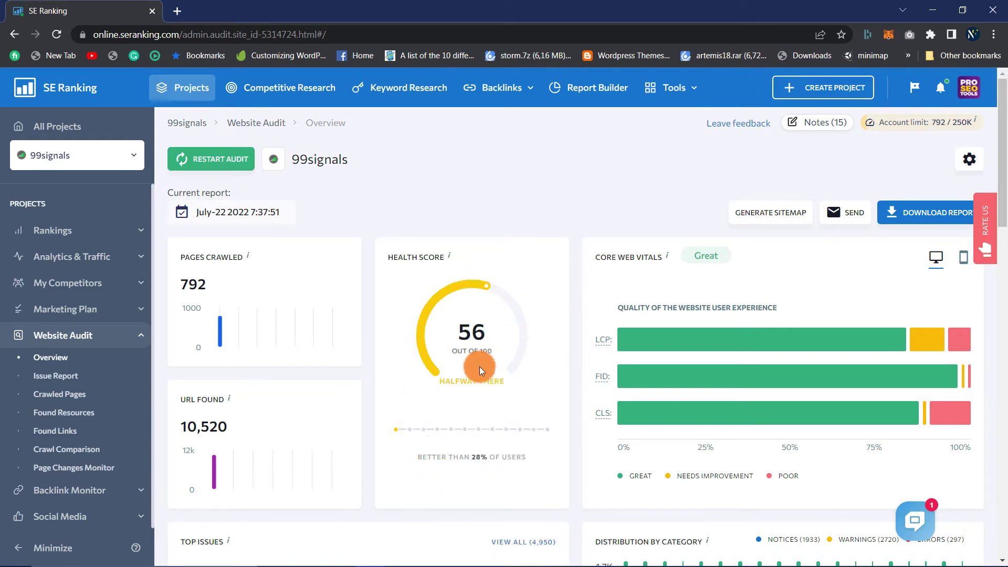
mouse_move(476, 379)
scroll(566, 310, "down", 1)
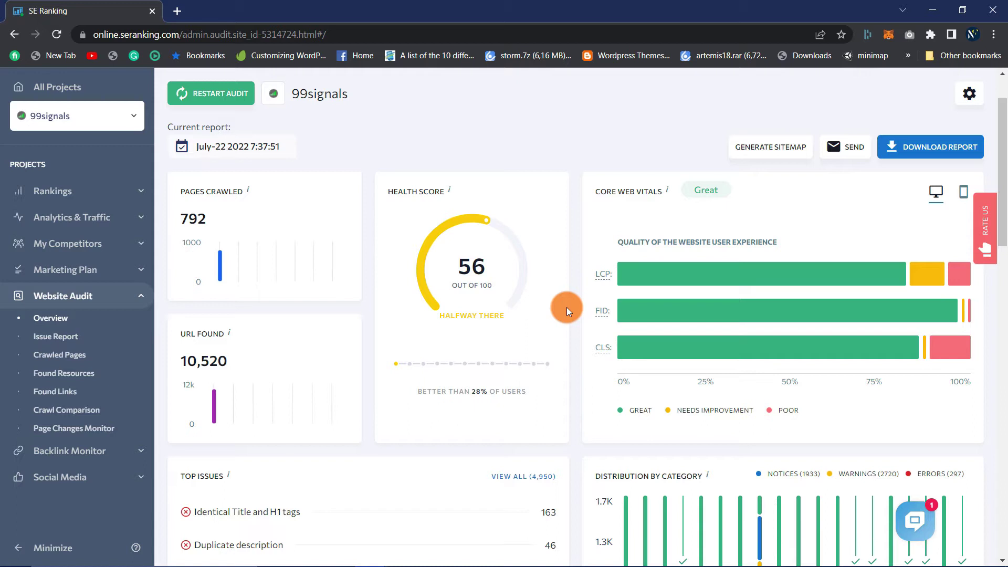
scroll(566, 307, "up", 2)
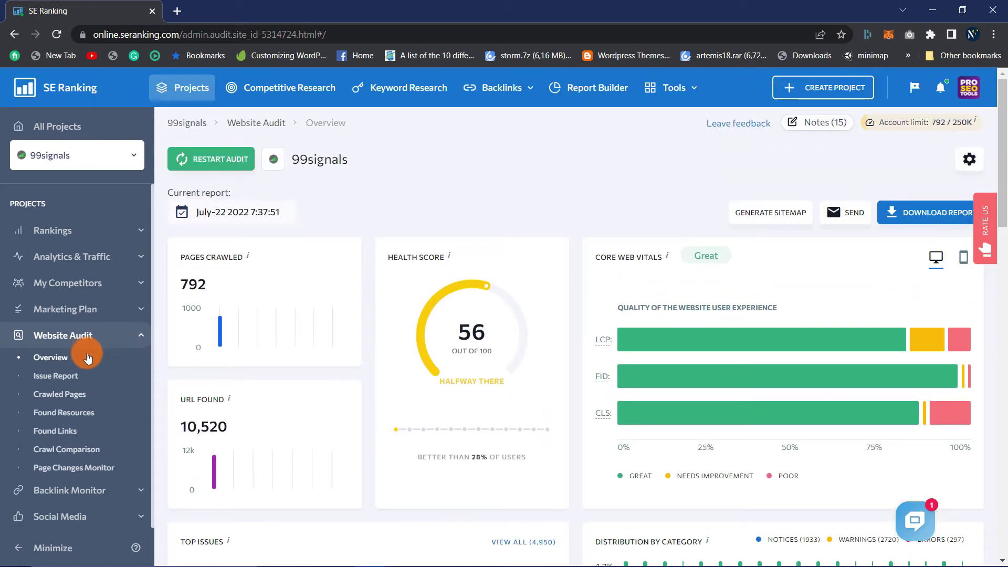
- Open the Issue Report and show the Crawling category's 14 warnings
left_click(63, 377)
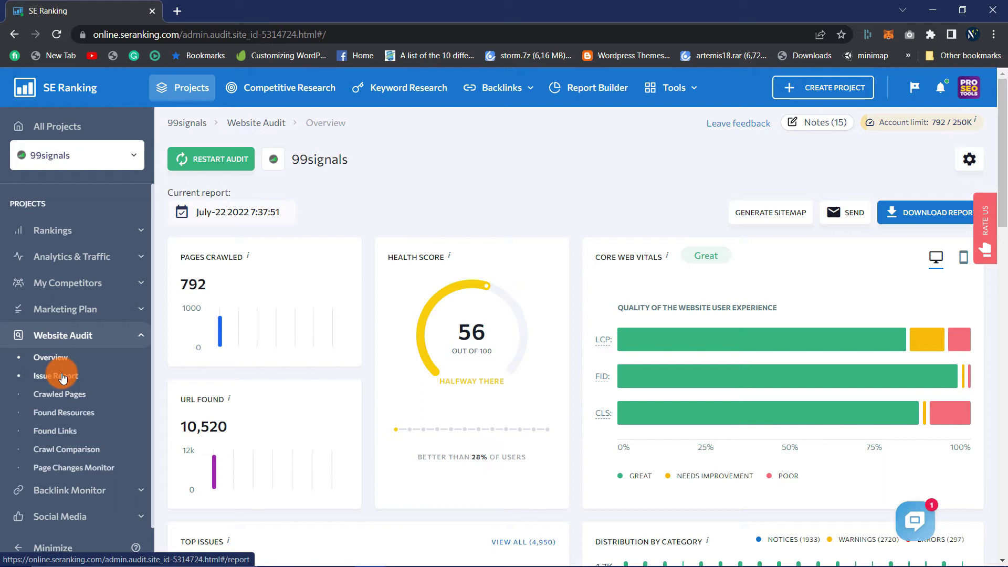
scroll(439, 427, "down", 4)
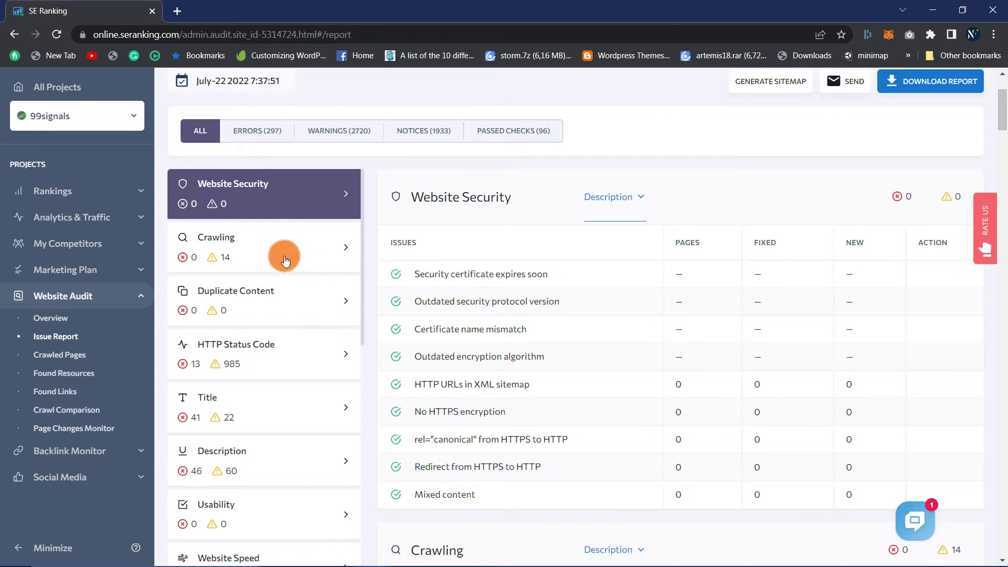
left_click(233, 242)
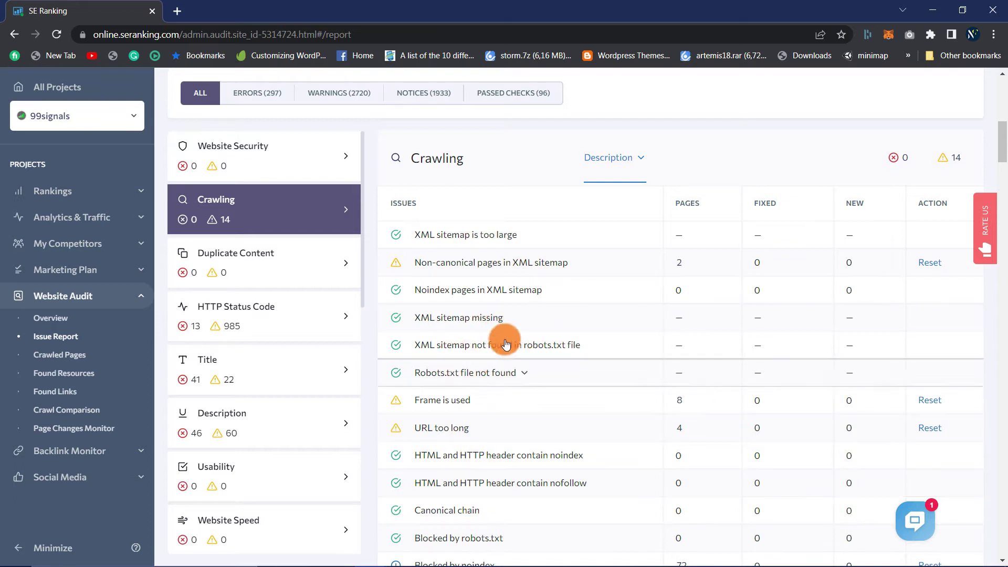
scroll(510, 335, "down", 1)
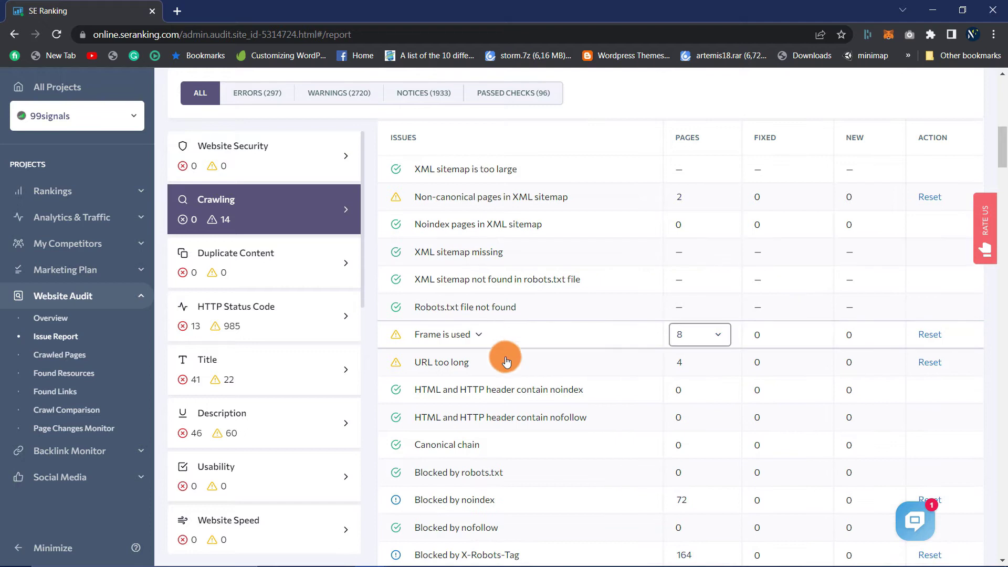
scroll(462, 412, "down", 1)
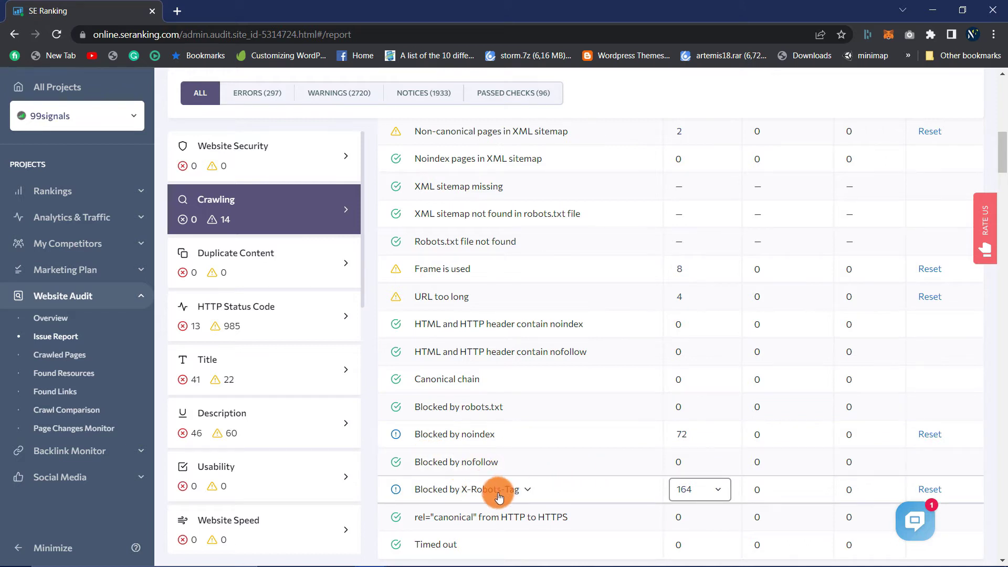
scroll(498, 493, "down", 1)
scroll(498, 493, "up", 2)
scroll(498, 493, "up", 4)
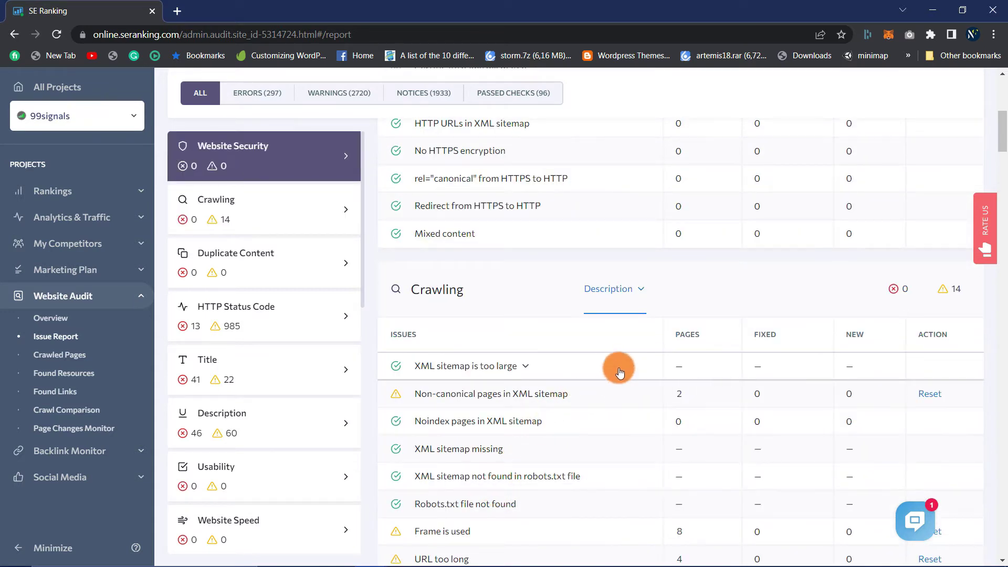
scroll(620, 372, "down", 1)
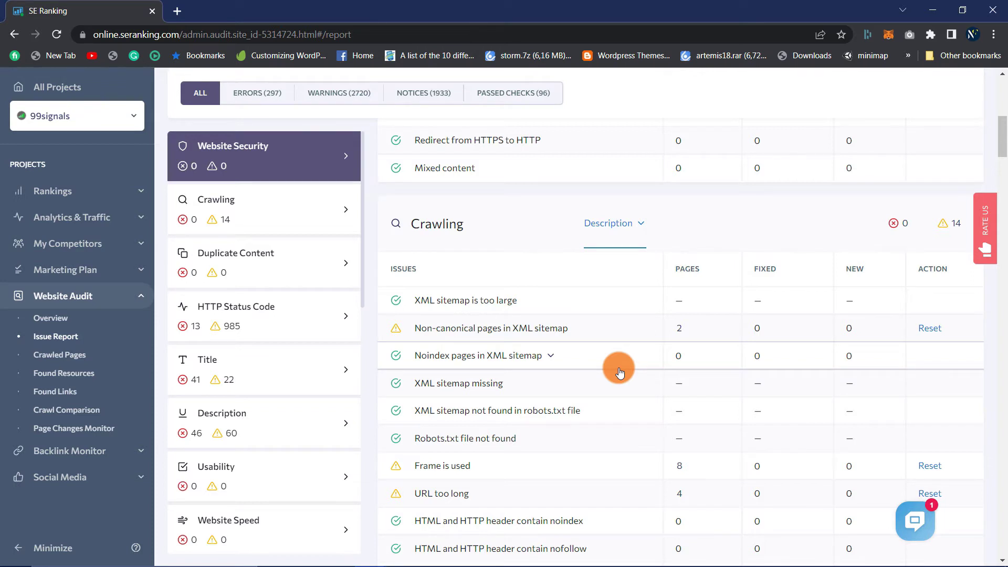
scroll(620, 371, "down", 1)
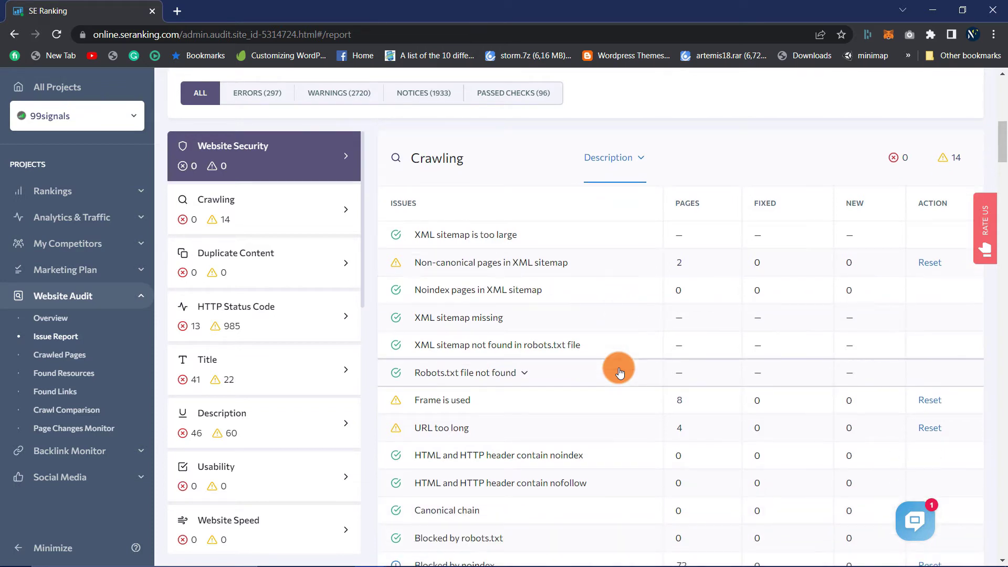
scroll(619, 372, "down", 1)
scroll(619, 372, "down", 1)
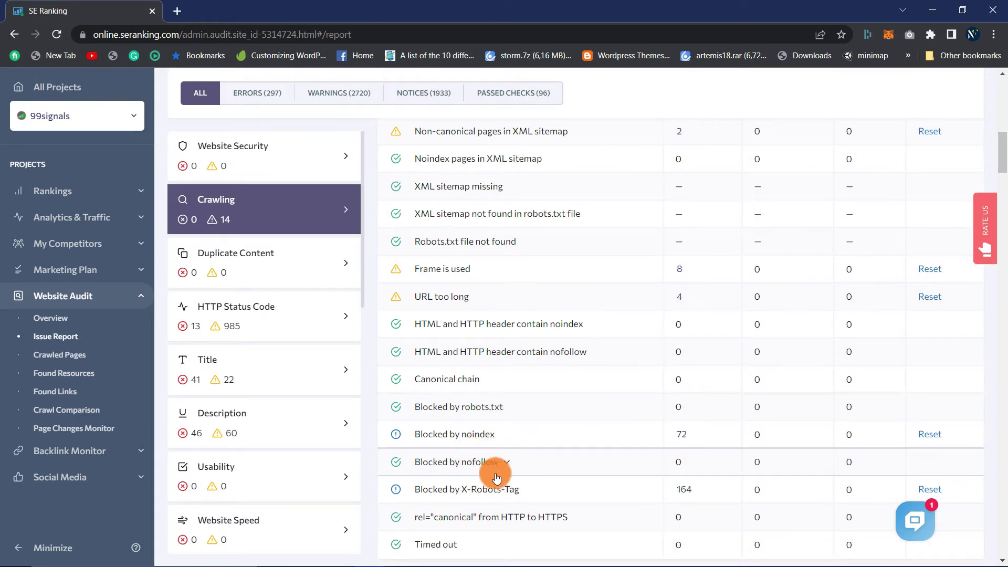
scroll(564, 491, "up", 2)
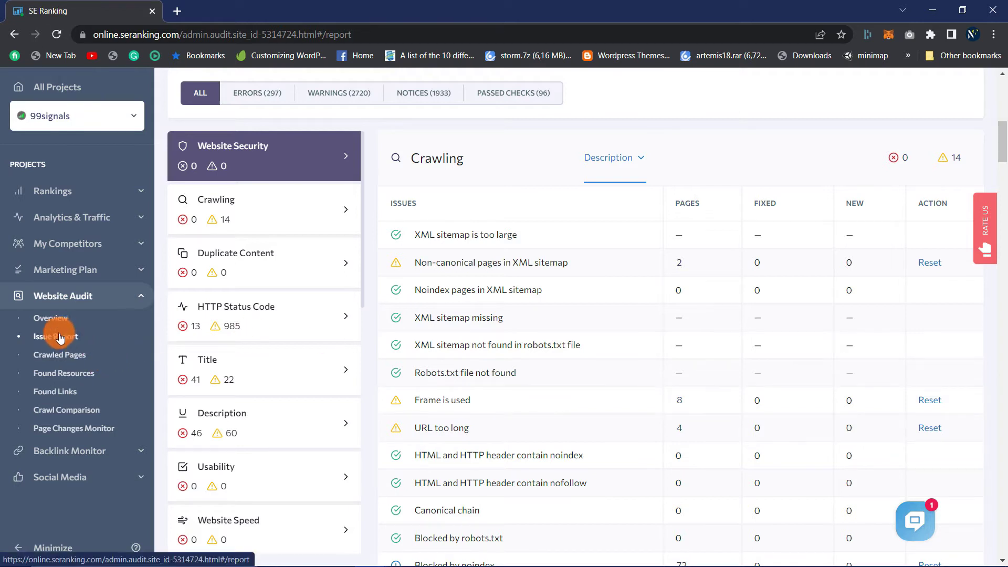
scroll(293, 342, "down", 2)
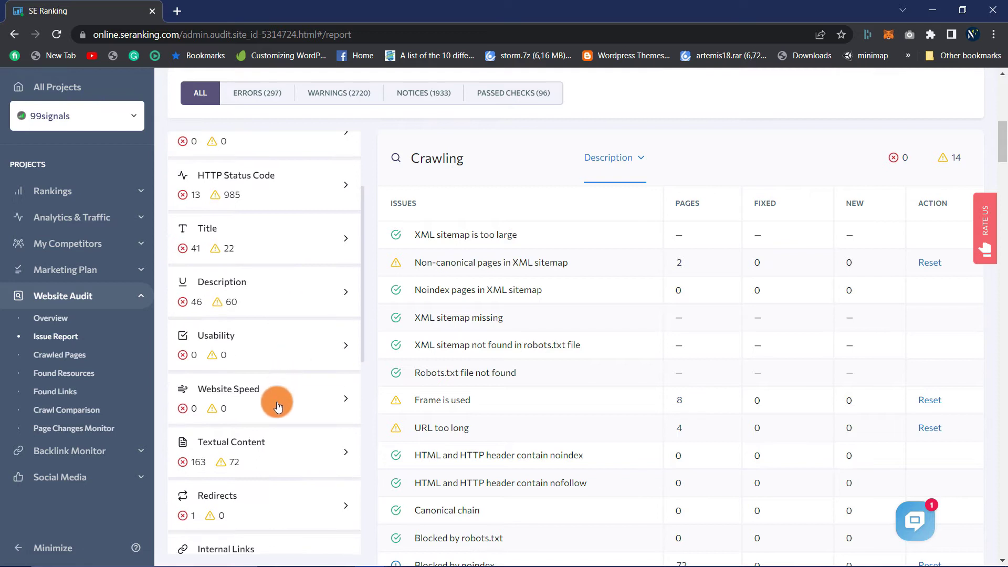
left_click(261, 456)
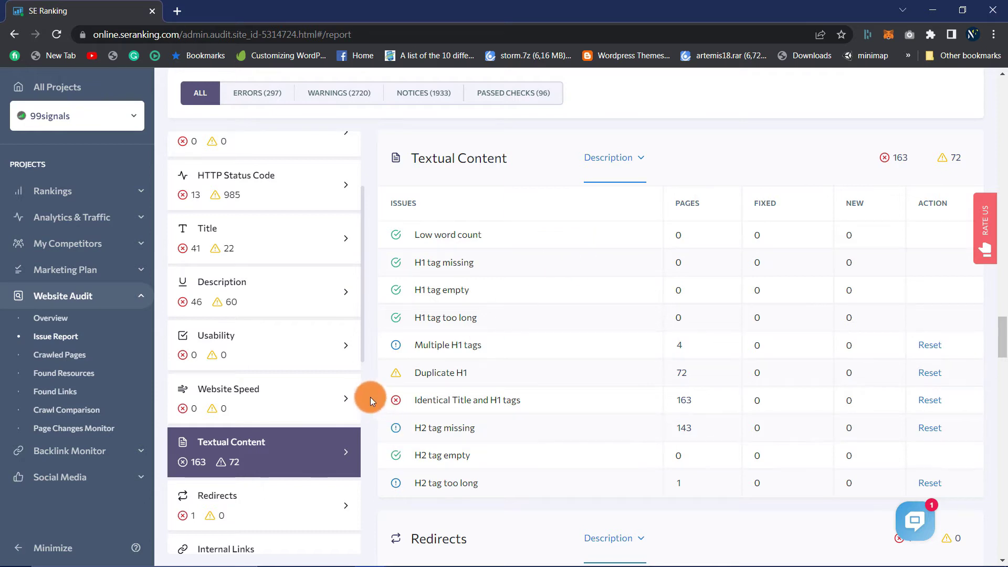
scroll(325, 332, "down", 4)
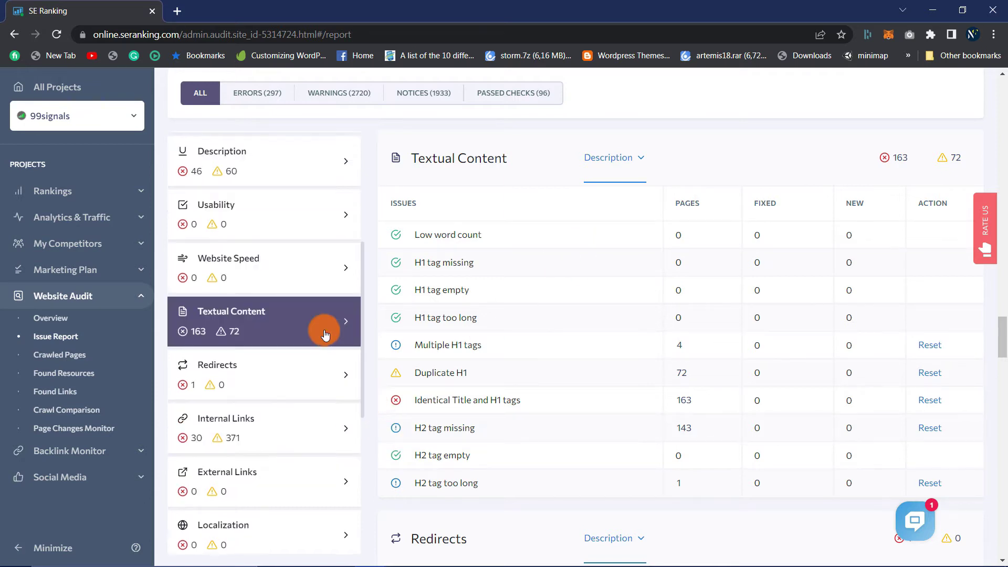
scroll(326, 332, "down", 1)
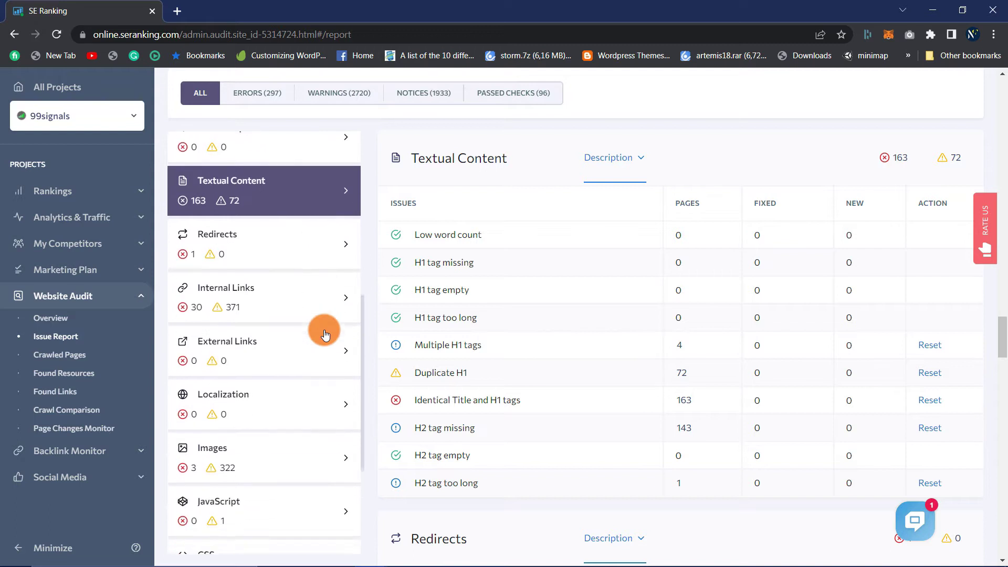
scroll(325, 336, "down", 1)
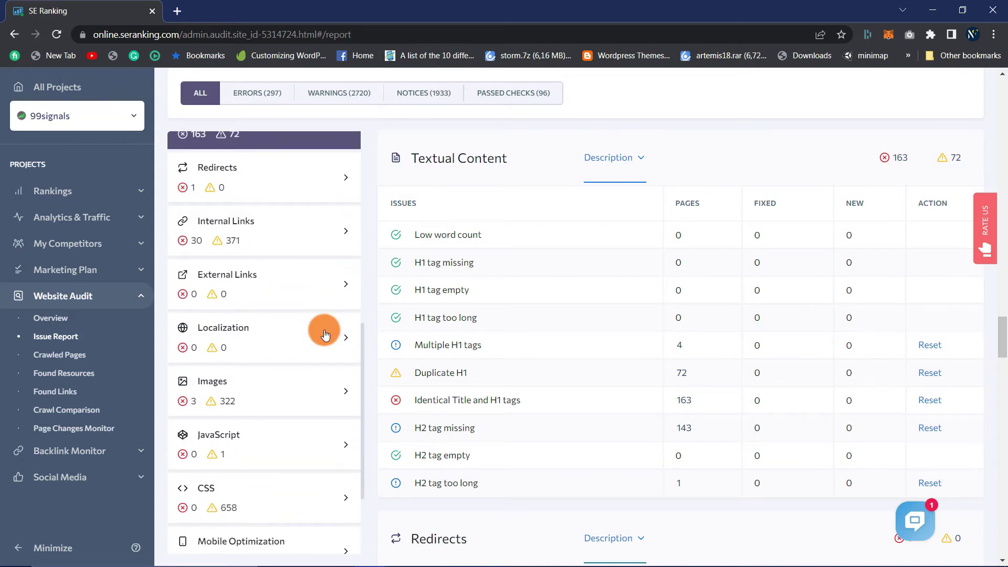
scroll(325, 335, "down", 1)
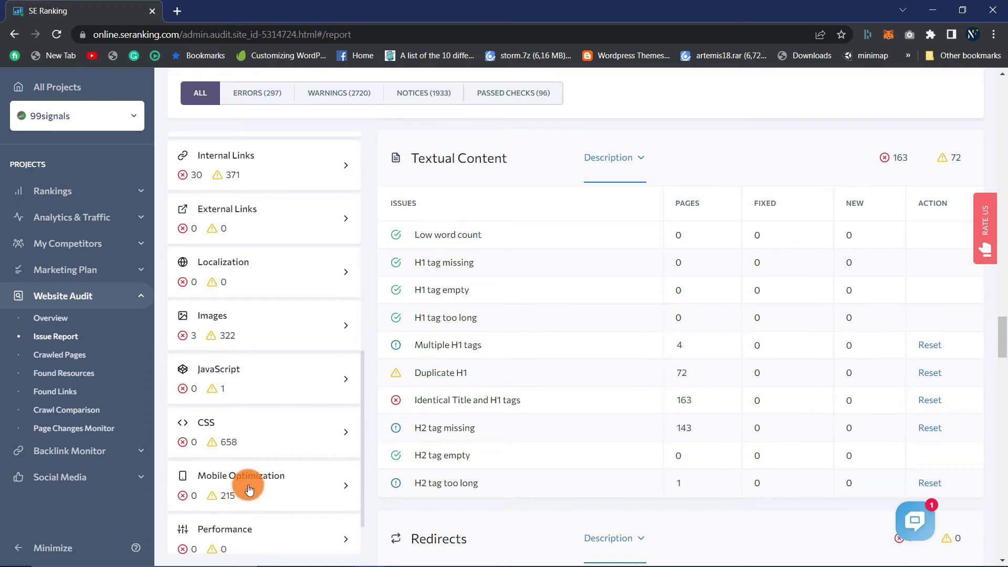
scroll(282, 482, "up", 2)
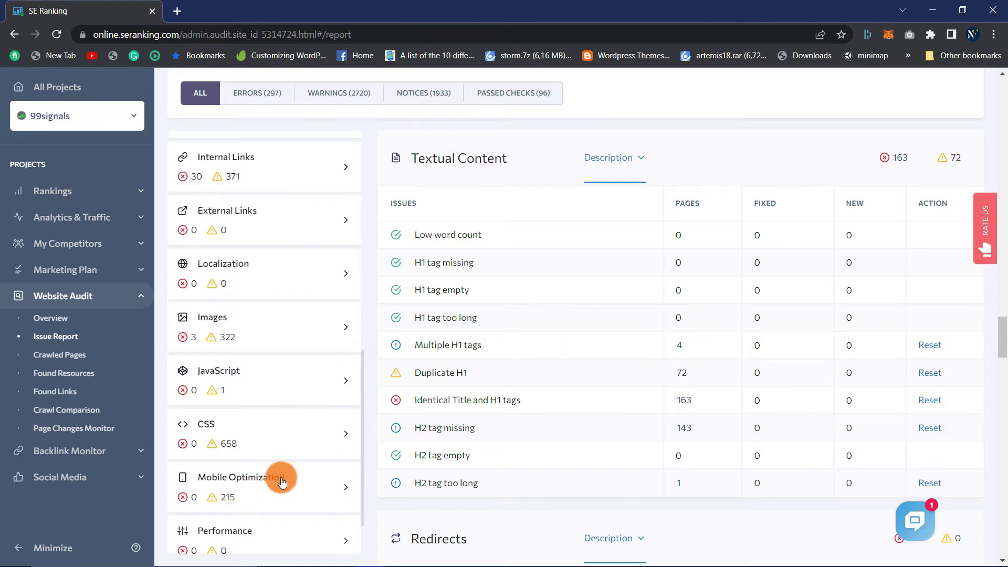
scroll(282, 482, "up", 4)
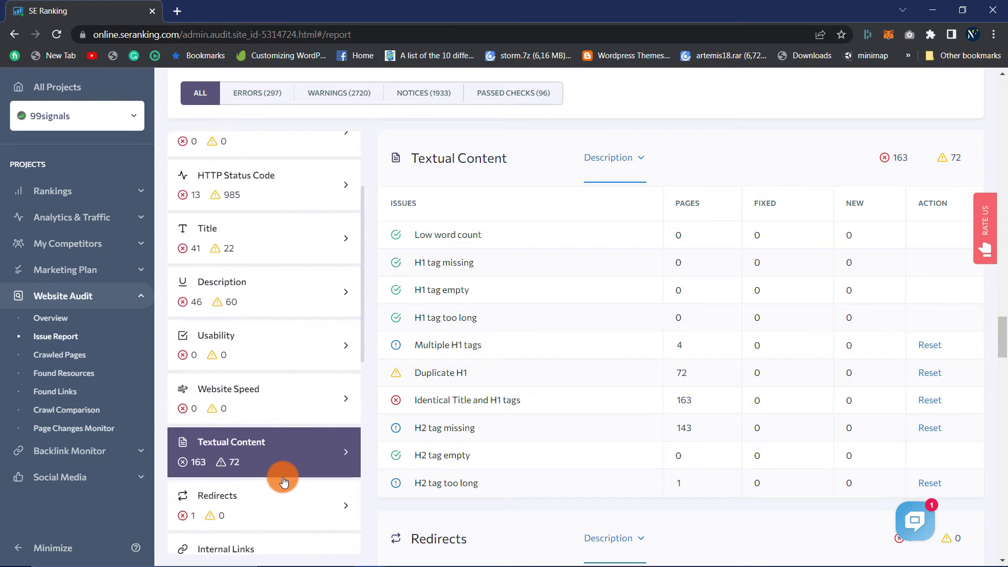
scroll(283, 481, "up", 2)
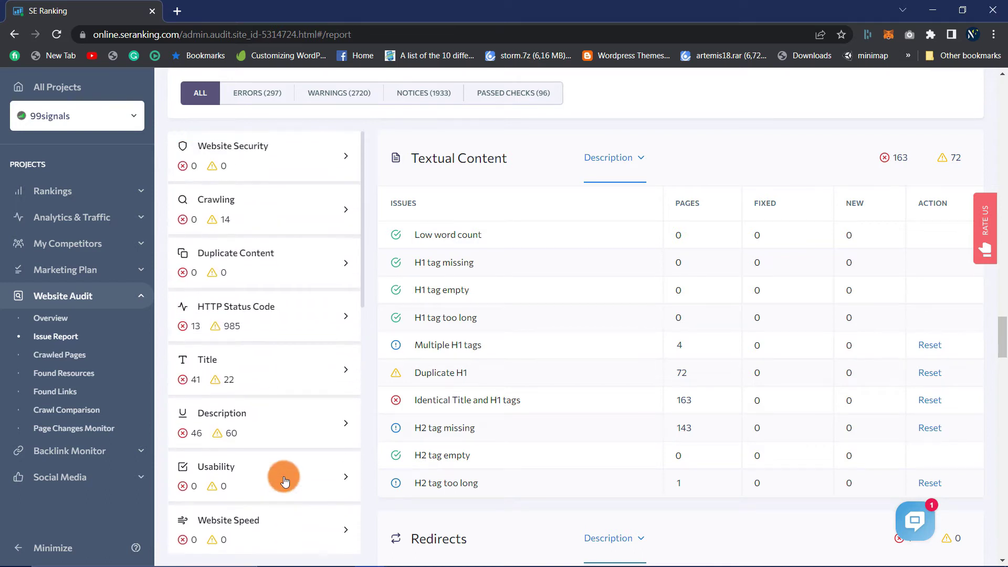
scroll(288, 479, "up", 1)
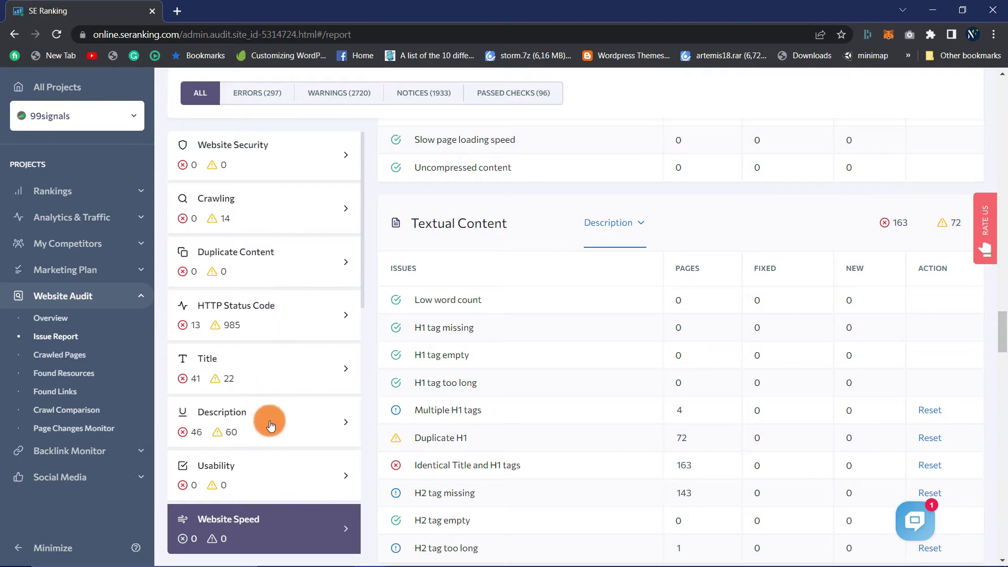
scroll(272, 425, "down", 1)
scroll(273, 424, "down", 1)
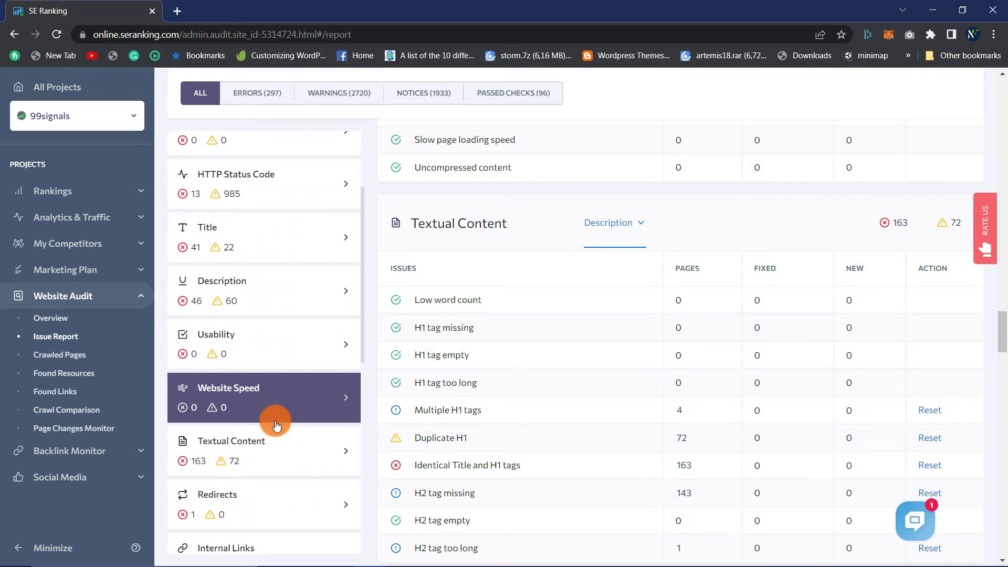
scroll(277, 425, "down", 2)
scroll(276, 426, "down", 1)
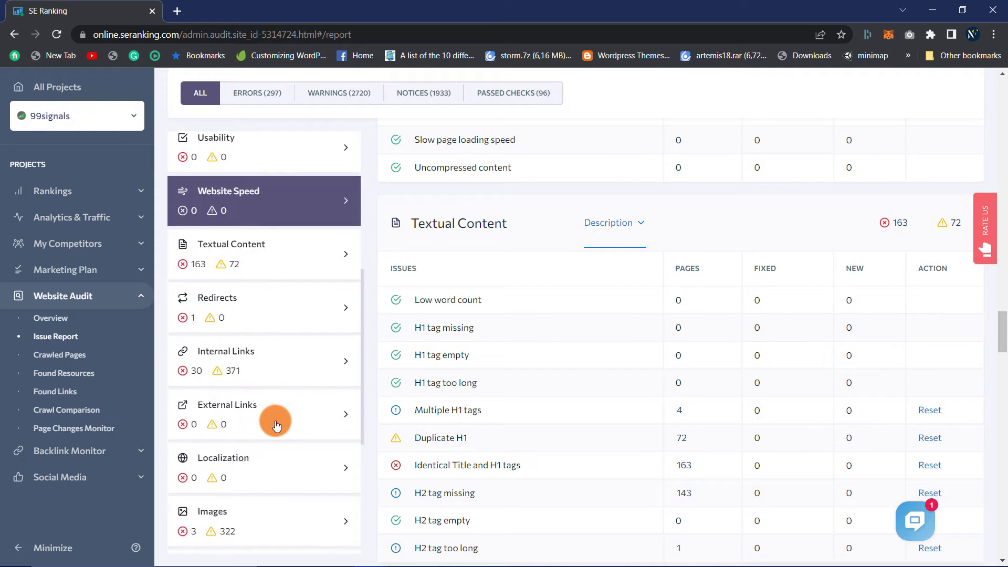
scroll(277, 425, "down", 1)
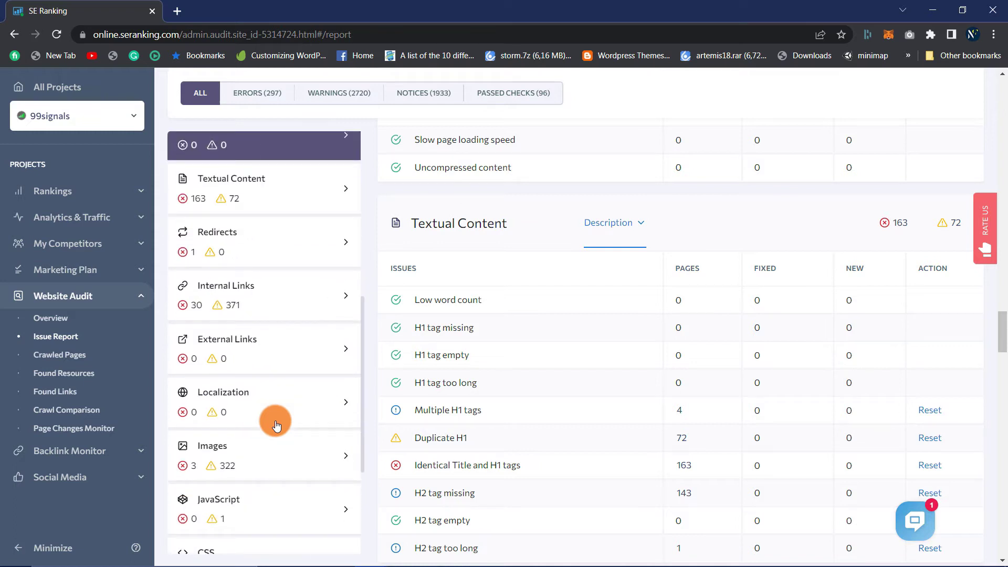
- Jump to the Images issue section of the report
left_click(268, 448)
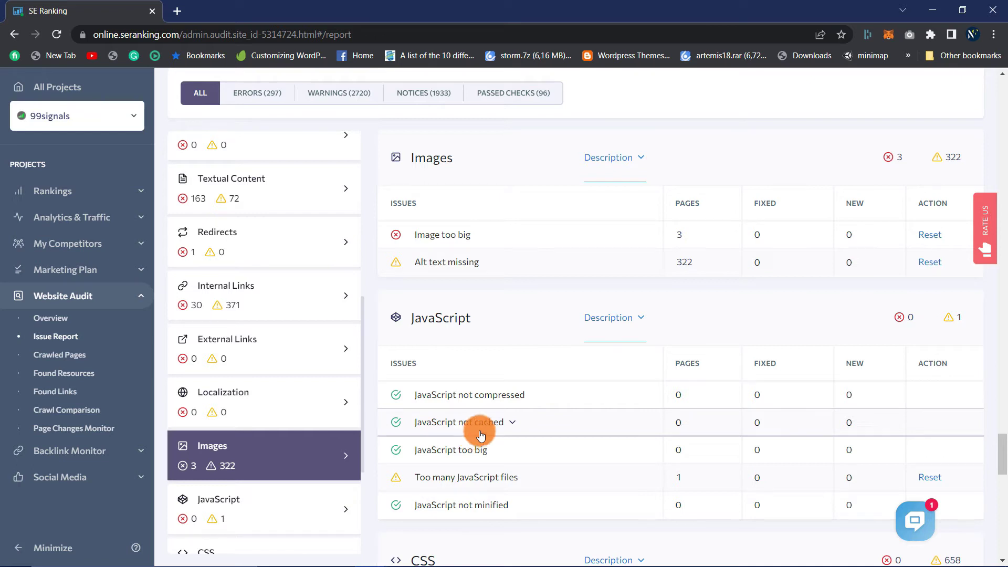
scroll(546, 342, "up", 1)
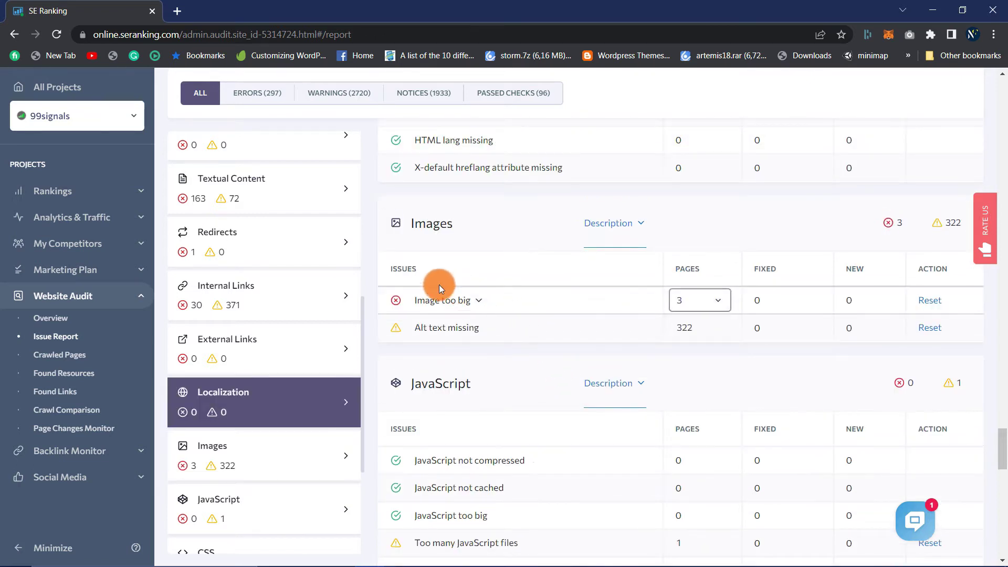
scroll(453, 330, "down", 1)
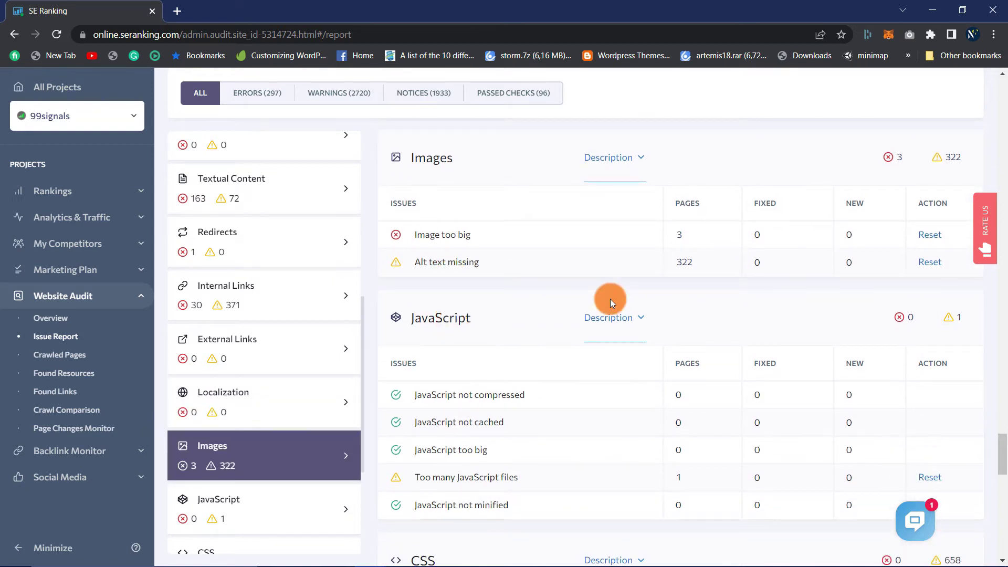
- Jump to the JavaScript issues, then scroll down to Mobile Optimization's 215 warnings
left_click(286, 523)
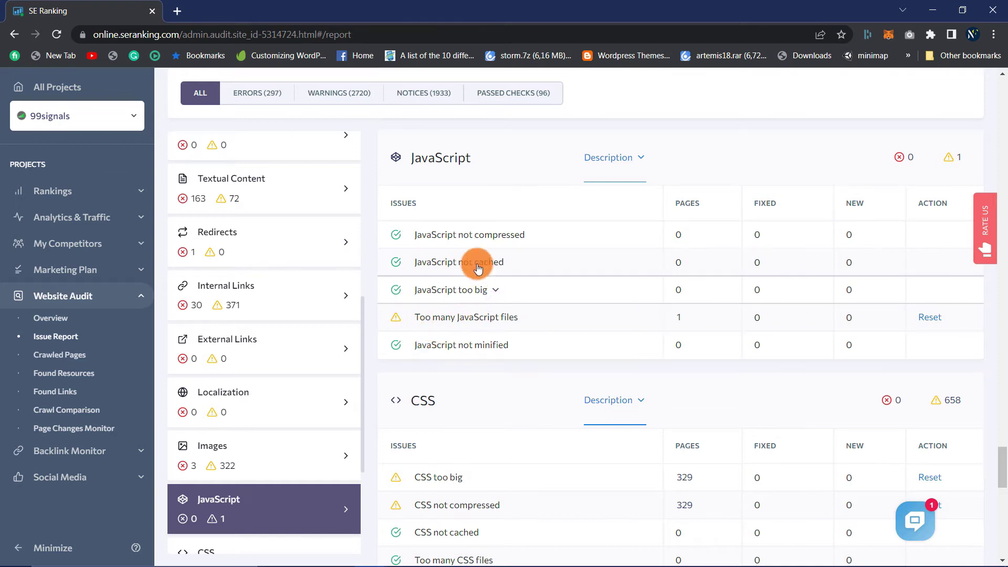
scroll(303, 315, "up", 7)
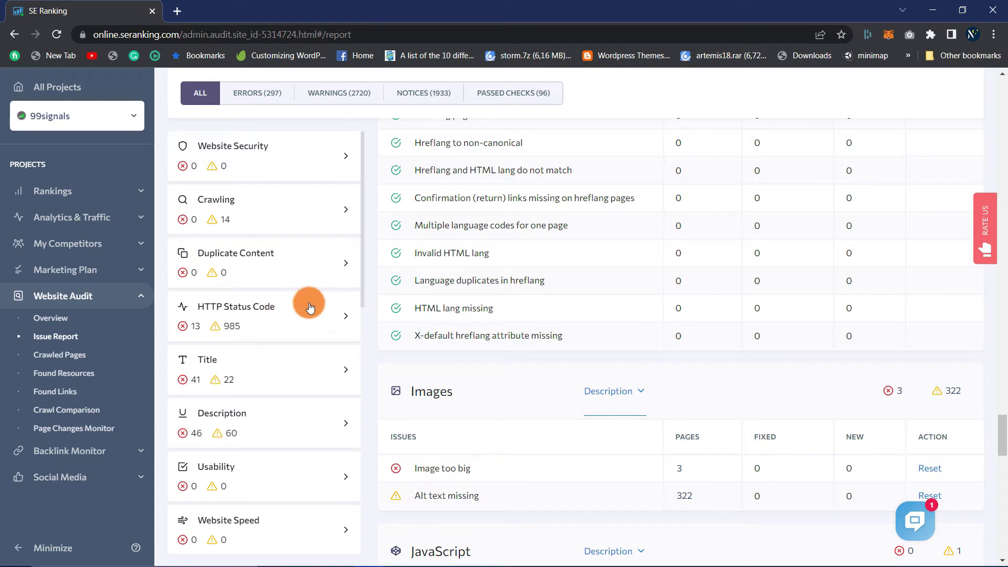
scroll(290, 261, "down", 1)
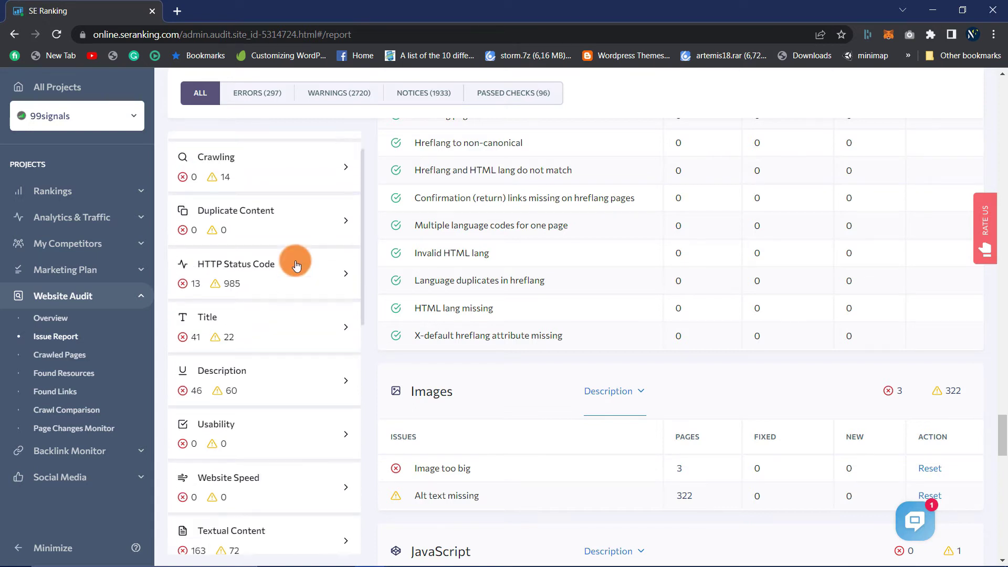
scroll(294, 263, "up", 1)
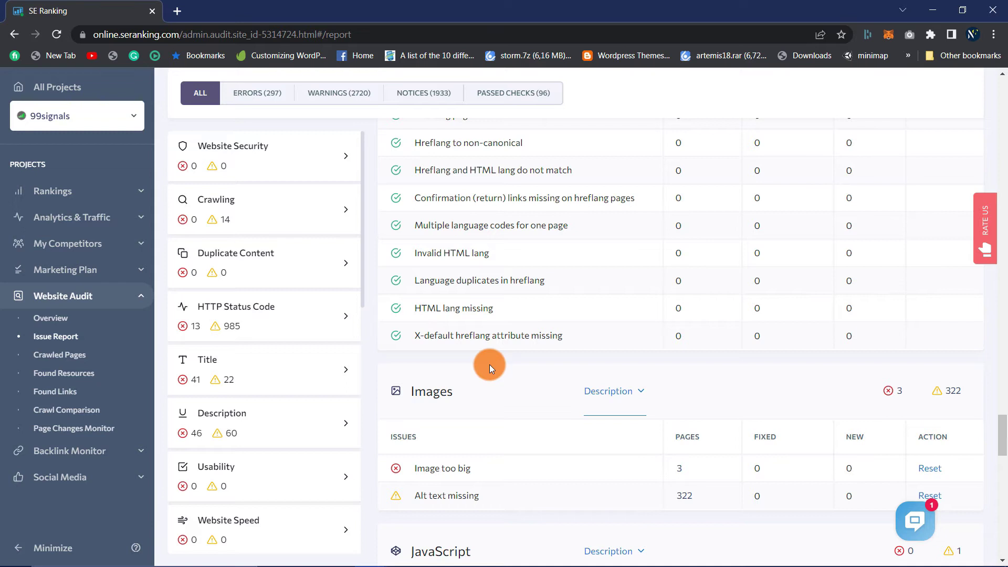
scroll(489, 364, "down", 1)
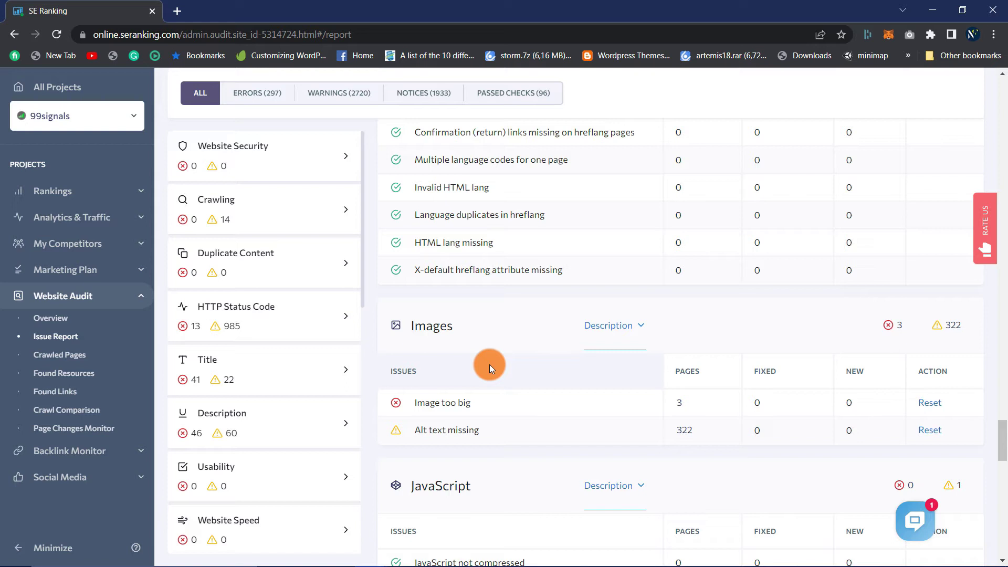
scroll(466, 367, "down", 2)
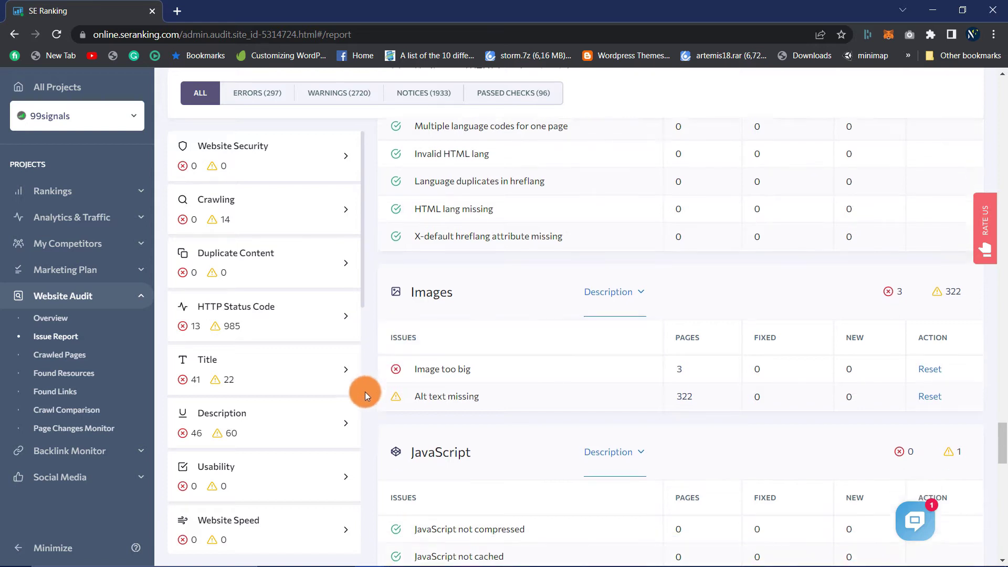
scroll(277, 415, "down", 4)
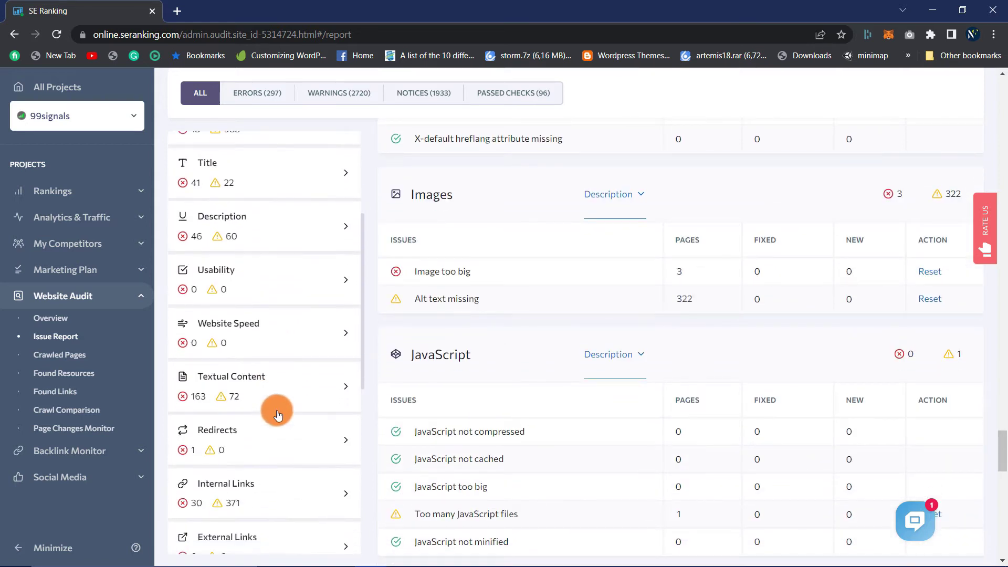
scroll(279, 415, "down", 4)
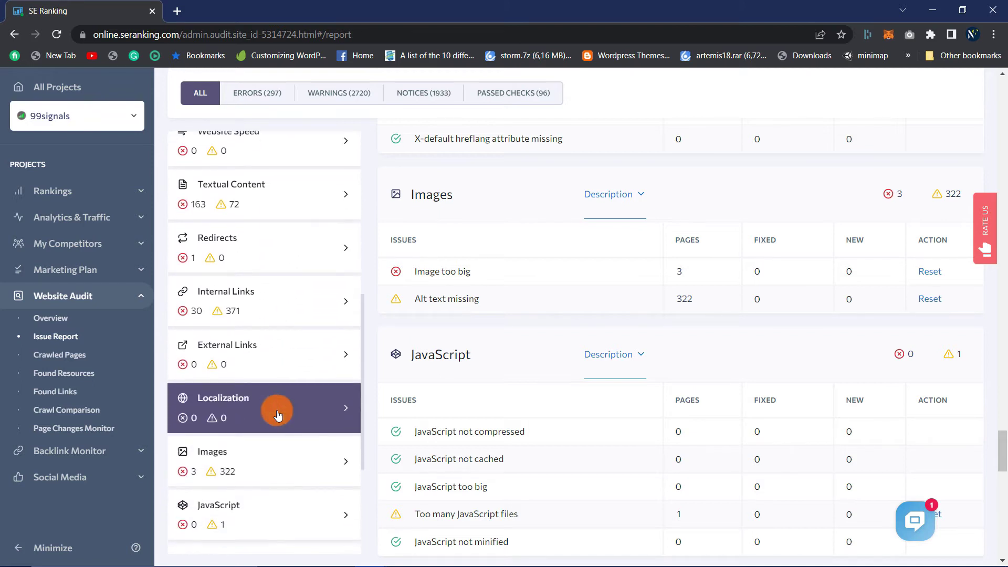
scroll(278, 411, "down", 1)
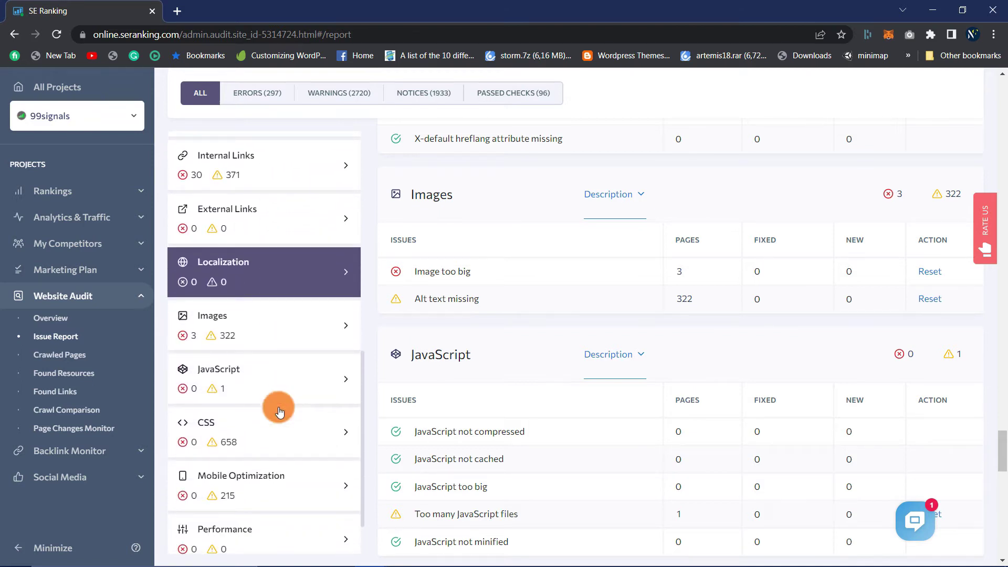
scroll(278, 410, "down", 1)
- Jump to Mobile Optimization, then to AMP, which shows No AMP pages used
left_click(270, 420)
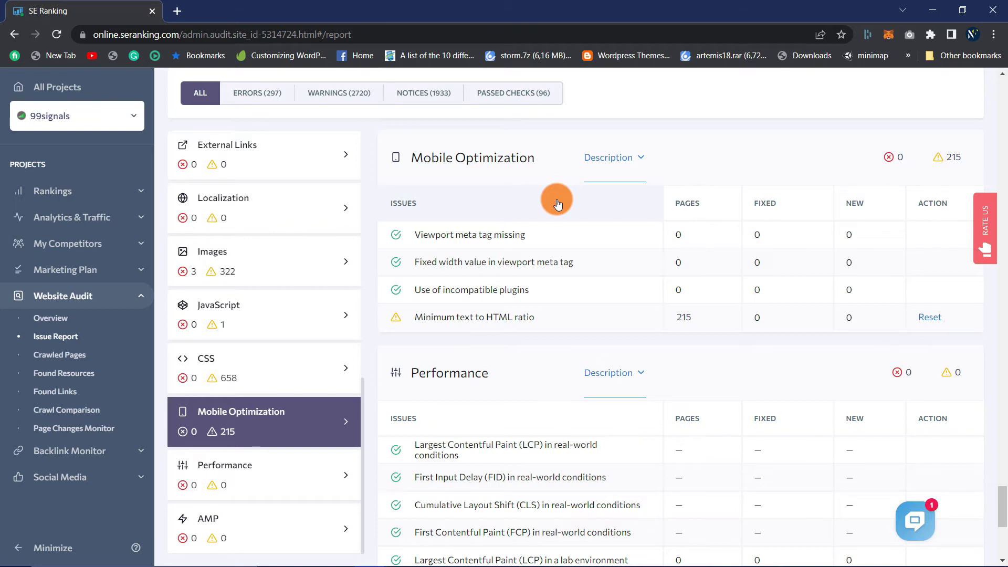
scroll(557, 204, "down", 6)
left_click(236, 488)
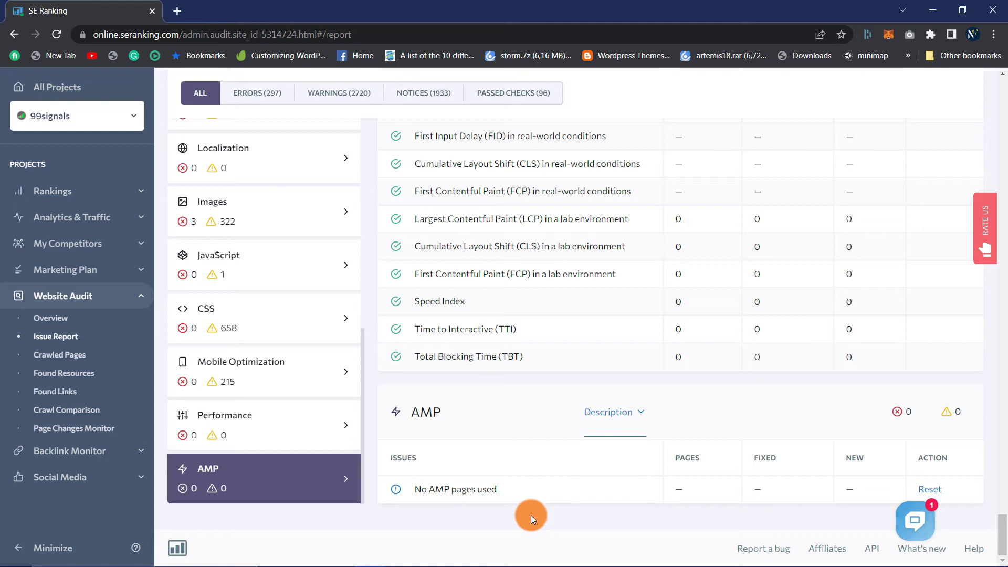
scroll(269, 322, "up", 5)
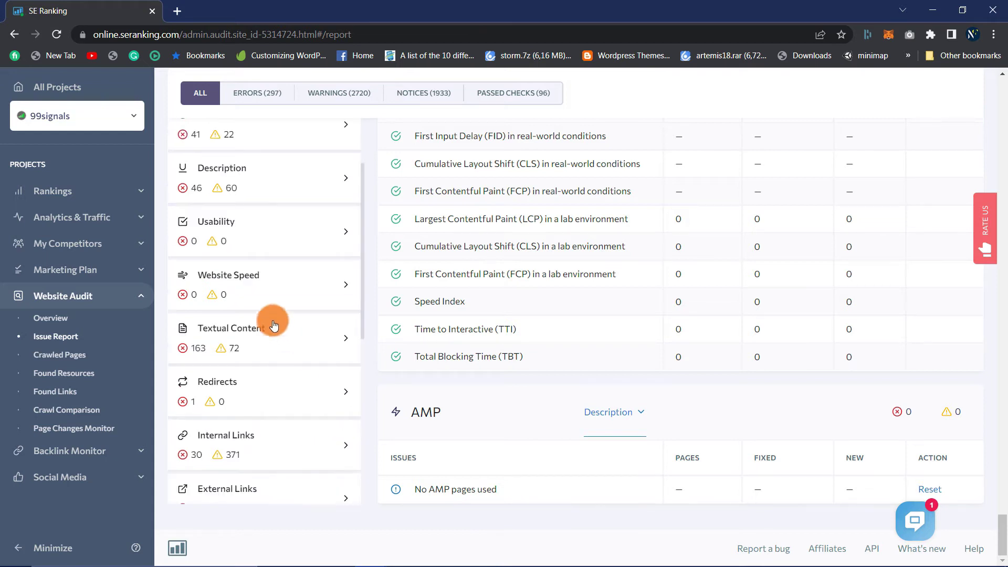
- Check the Website Speed and Usability issues, then return to the audit Overview showing health score 56
left_click(257, 288)
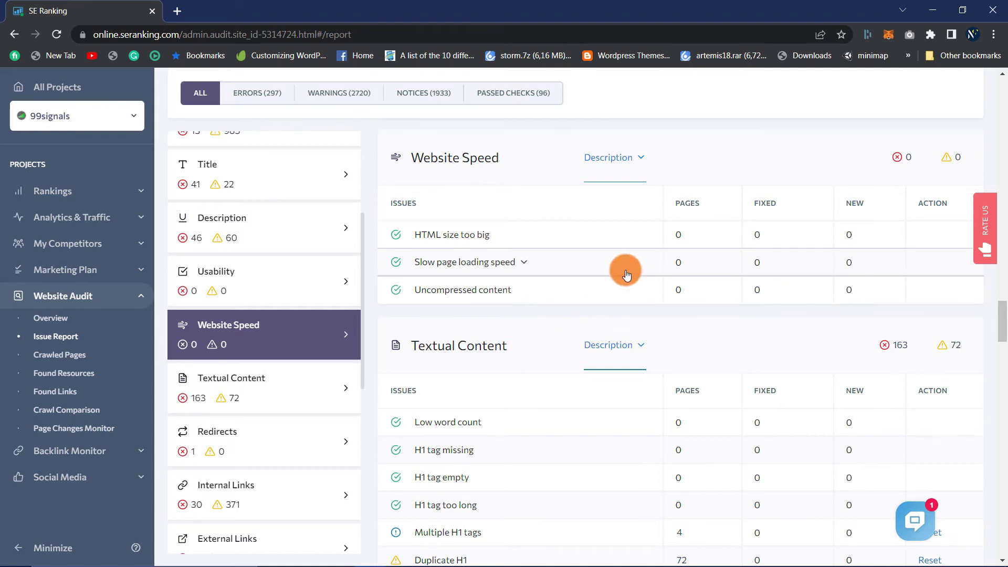
scroll(623, 268, "up", 5)
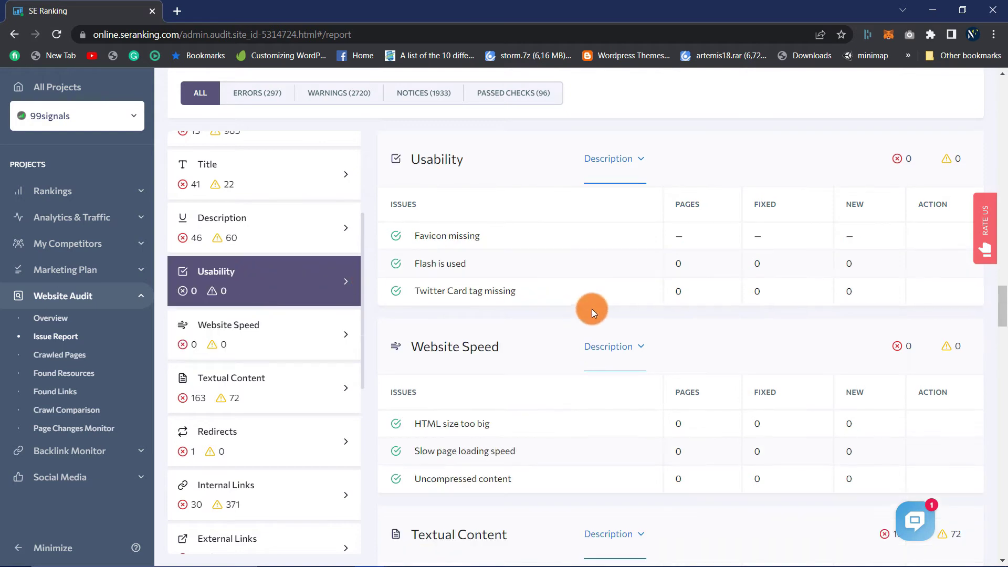
left_click(290, 292)
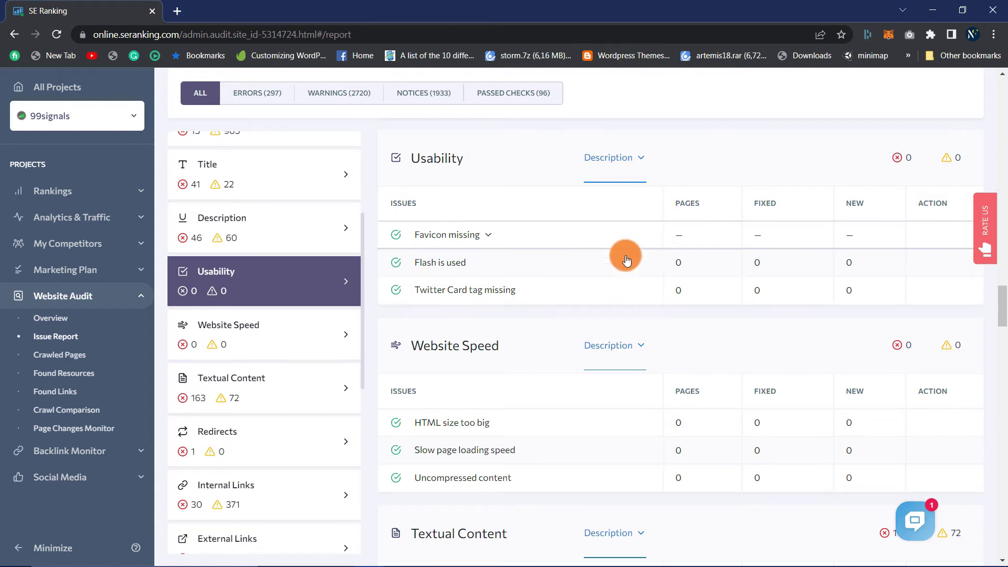
left_click(51, 318)
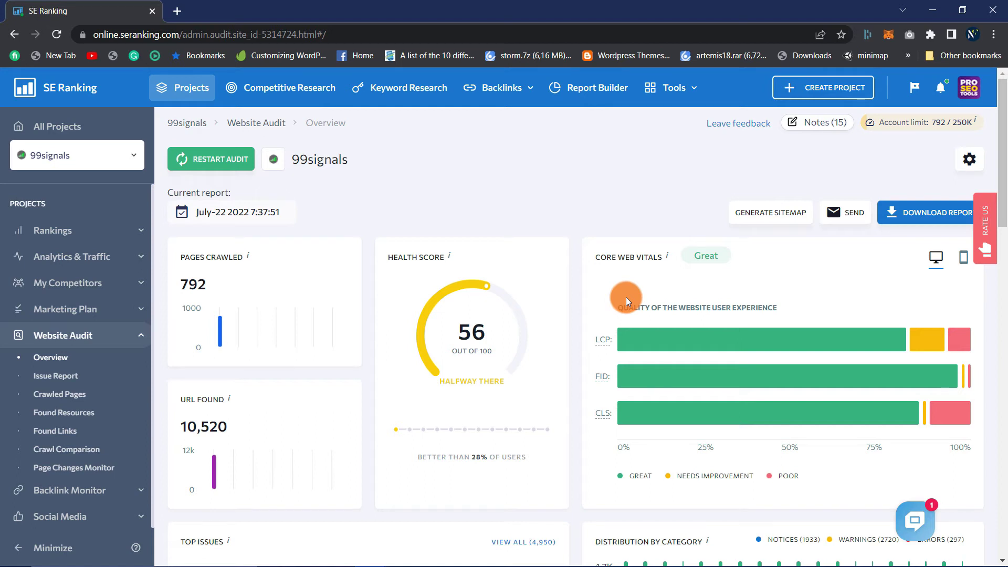
scroll(429, 377, "down", 10)
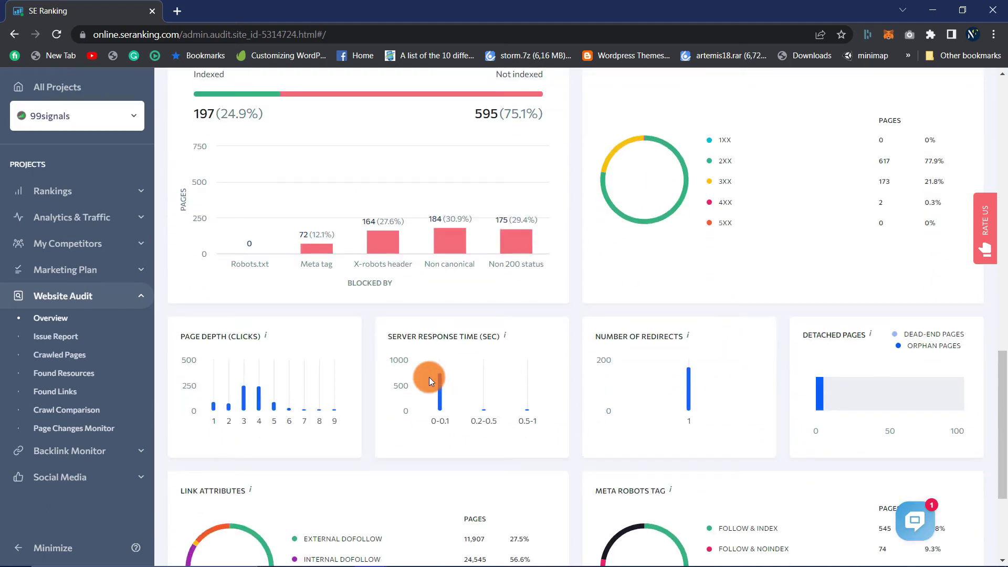
scroll(430, 377, "down", 4)
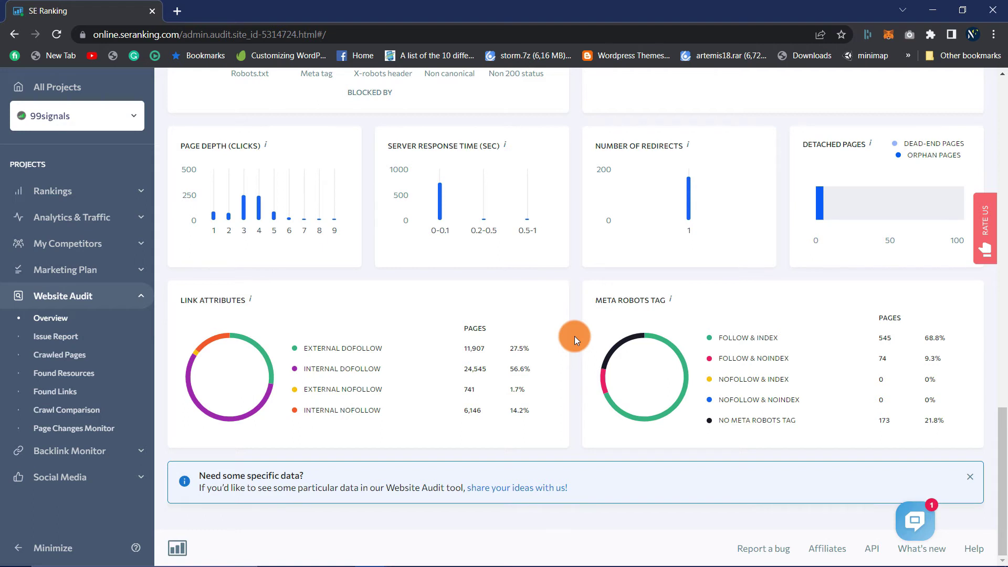
scroll(575, 336, "up", 6)
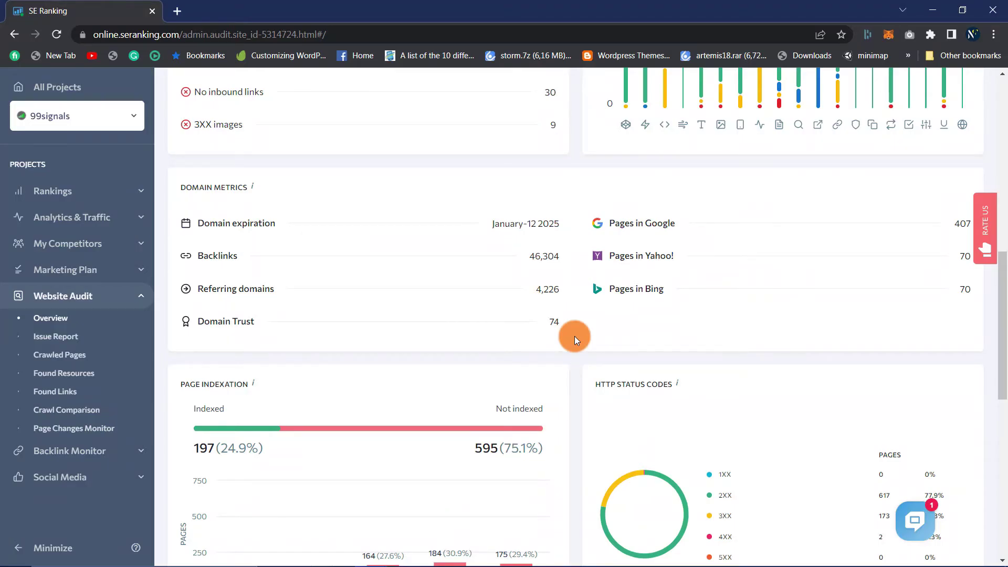
scroll(574, 336, "up", 3)
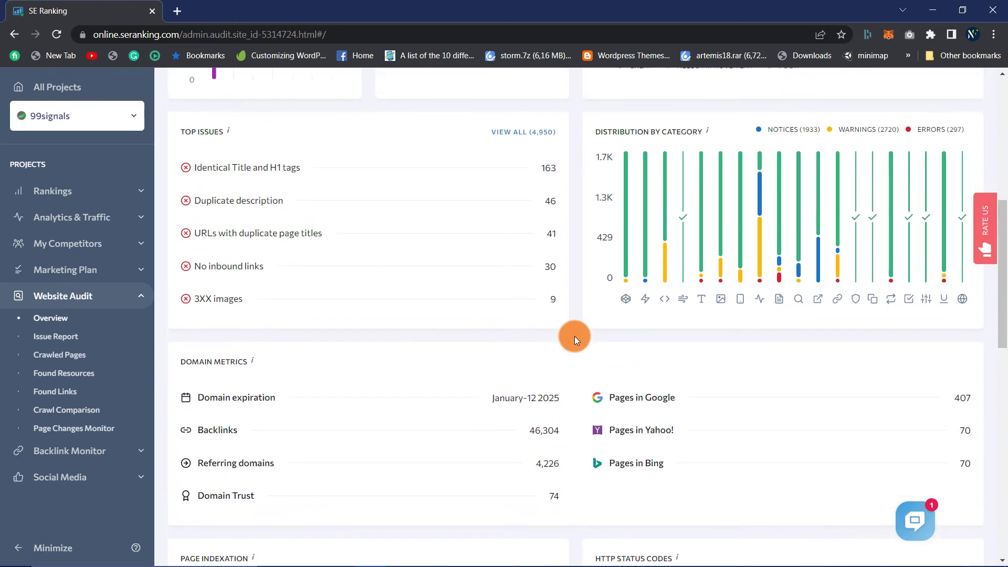
scroll(575, 336, "up", 8)
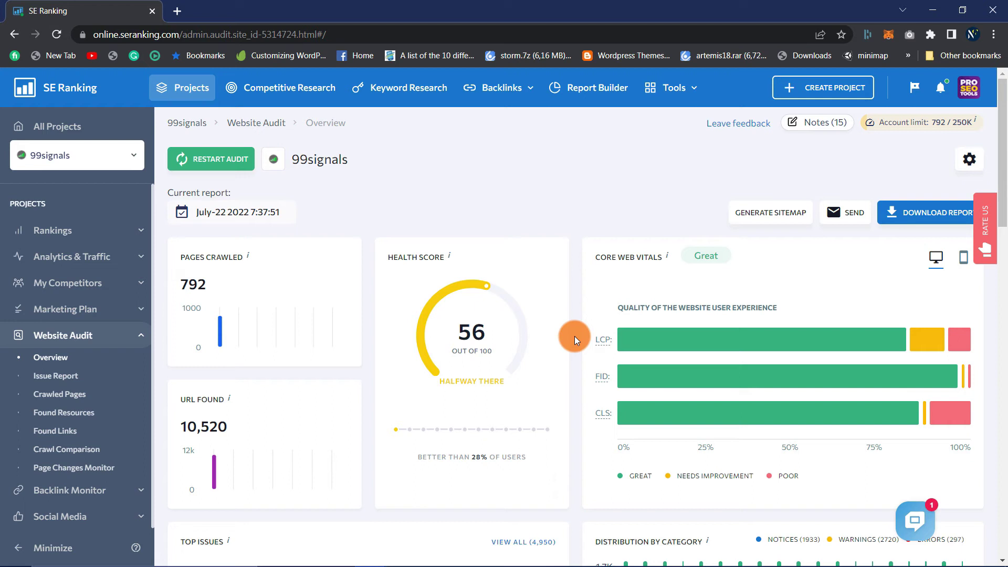
scroll(574, 339, "down", 10)
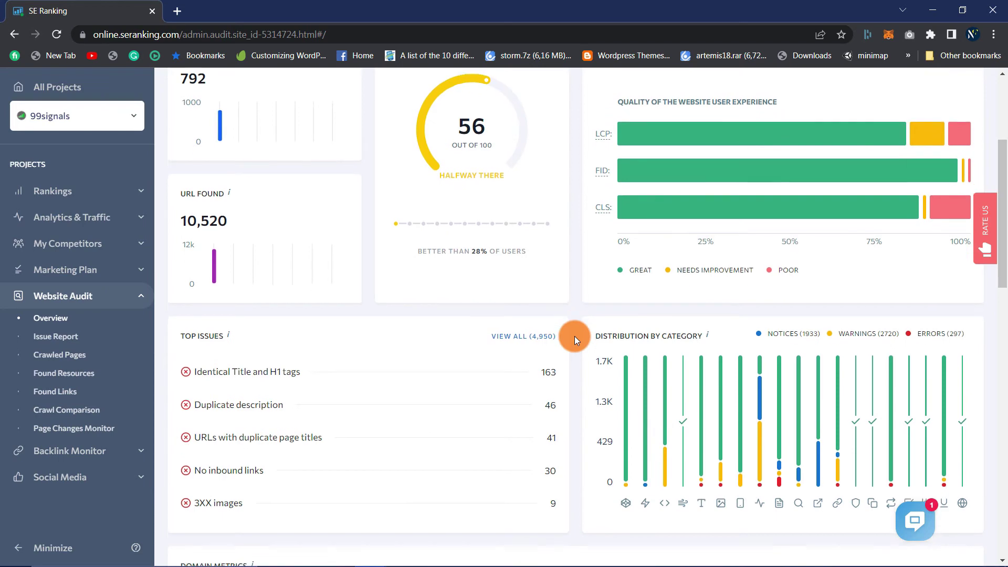
scroll(575, 336, "up", 10)
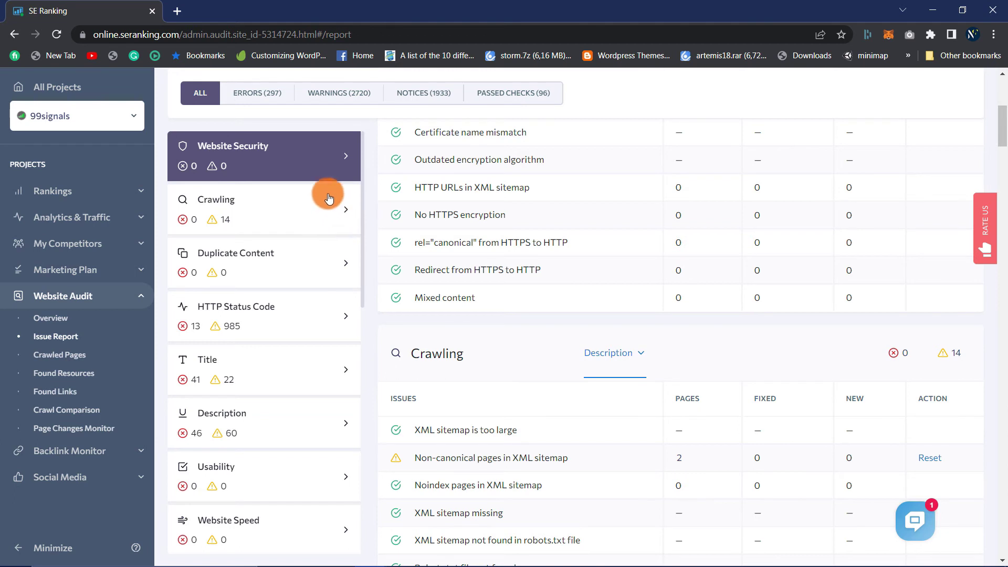
left_click(423, 95)
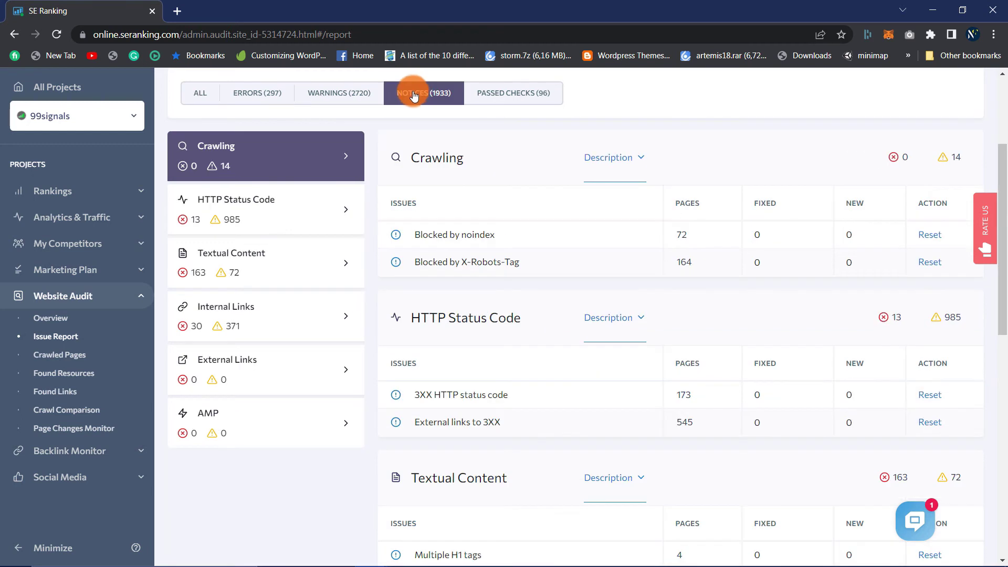
left_click(324, 98)
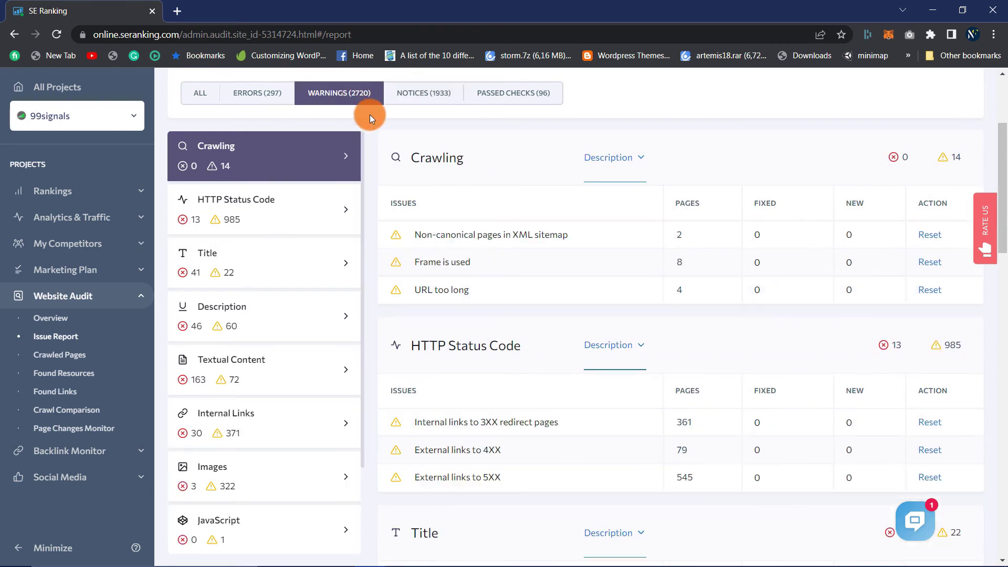
left_click(249, 98)
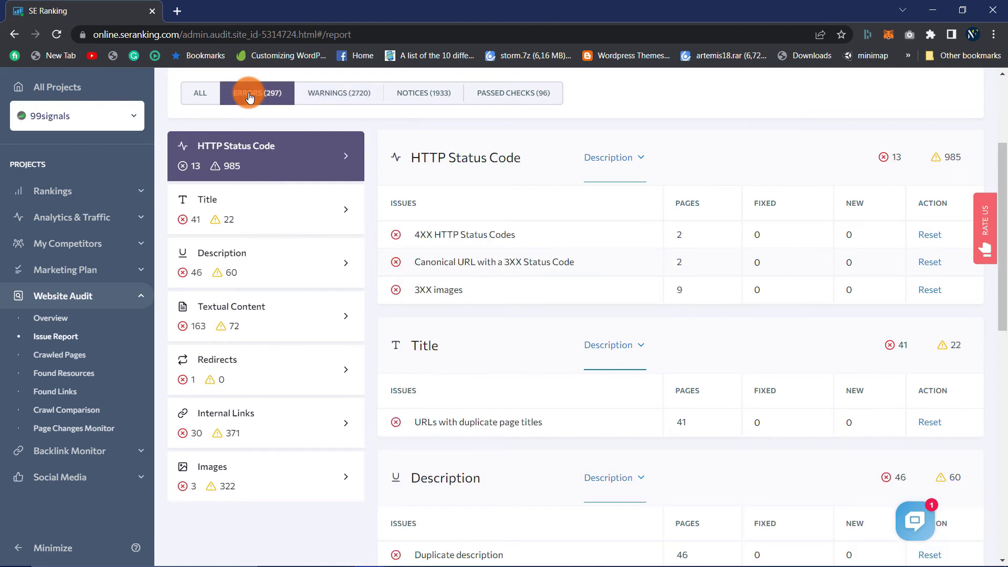
mouse_move(686, 236)
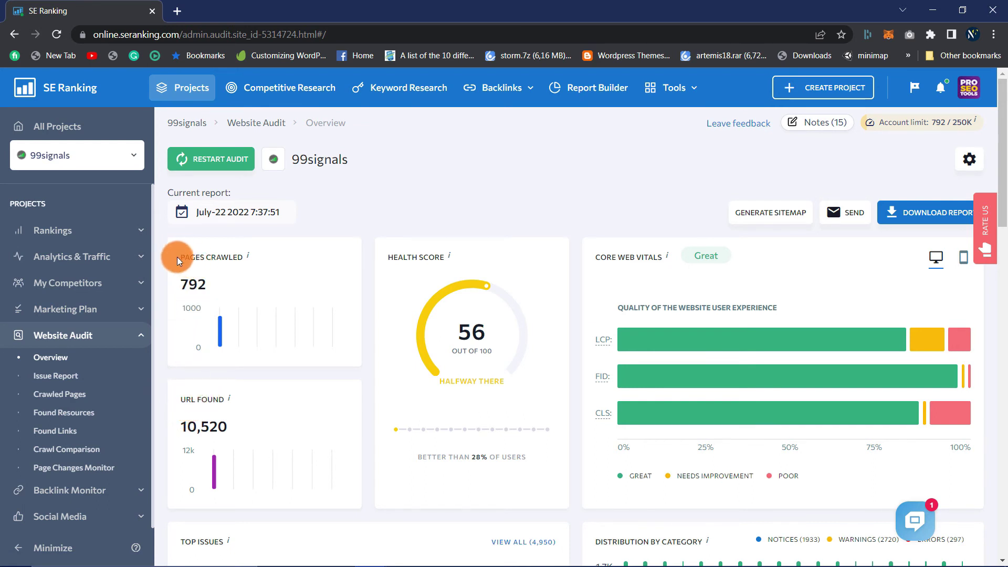
left_click_drag(177, 257, 266, 257)
left_click(266, 257)
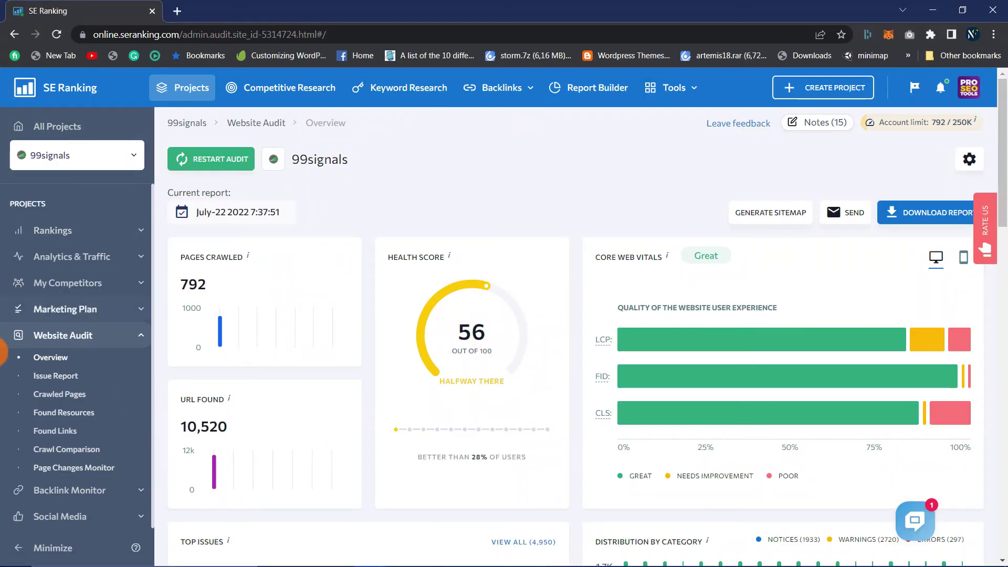
left_click(72, 455)
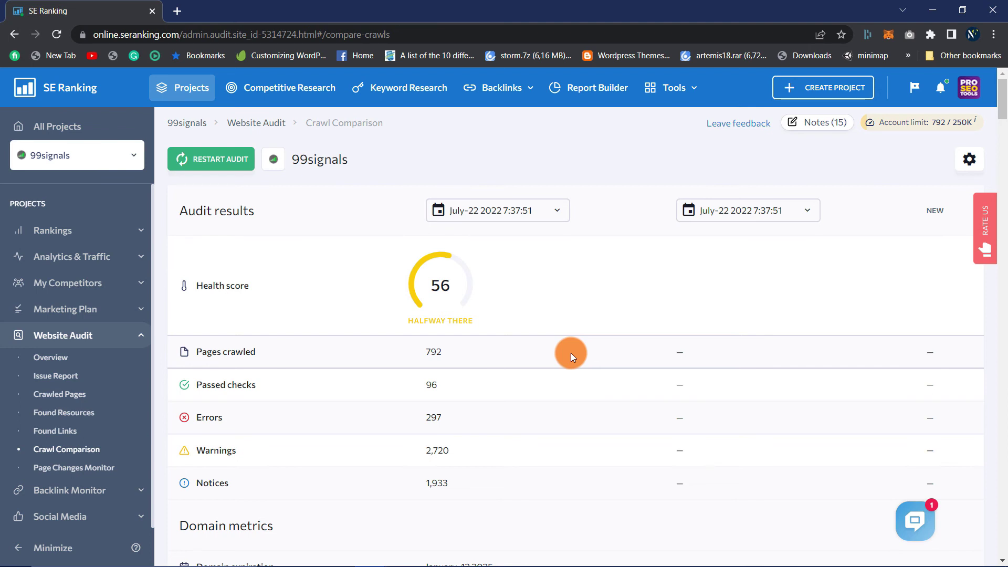
left_click(77, 469)
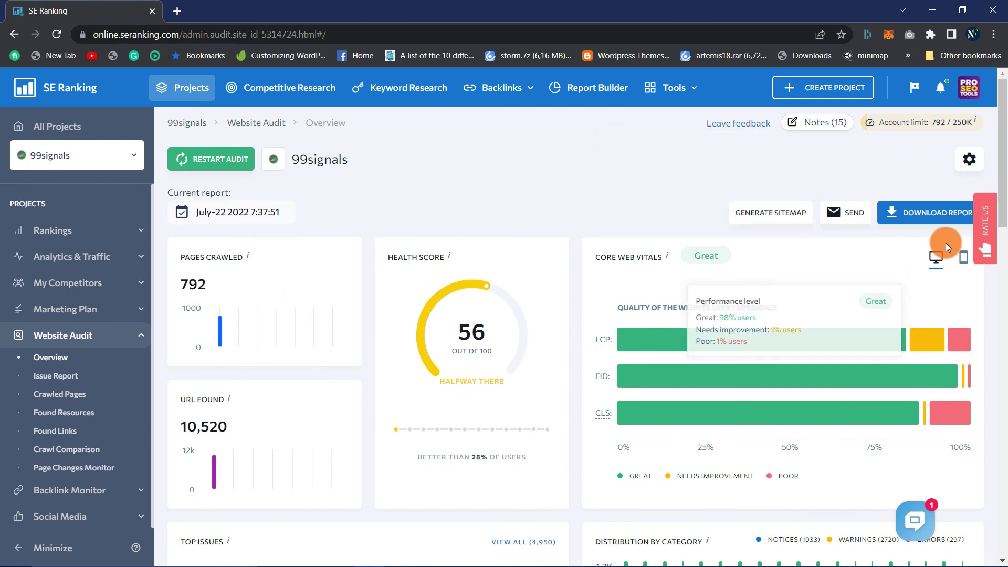
left_click(970, 159)
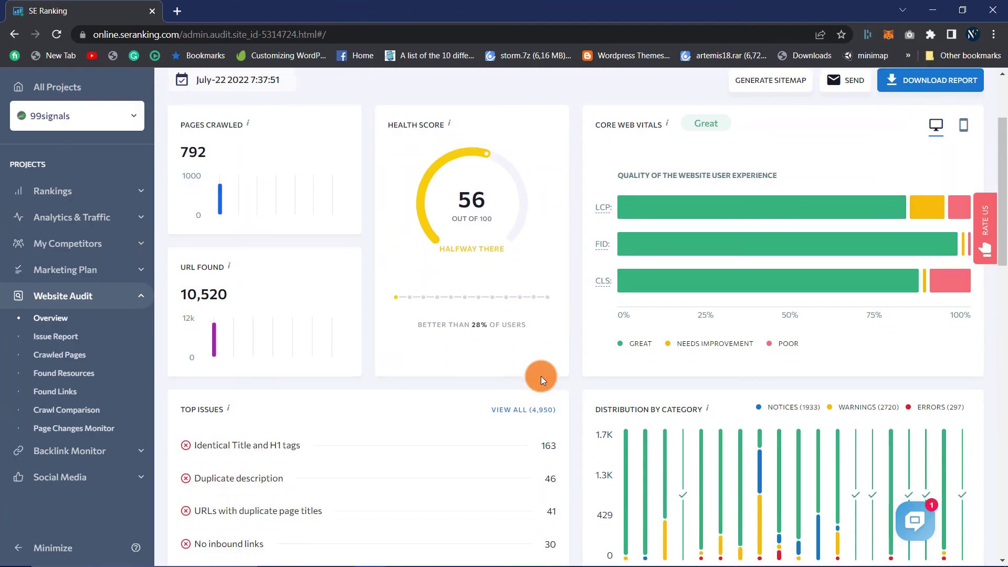
scroll(541, 376, "down", 1)
scroll(541, 376, "down", 1)
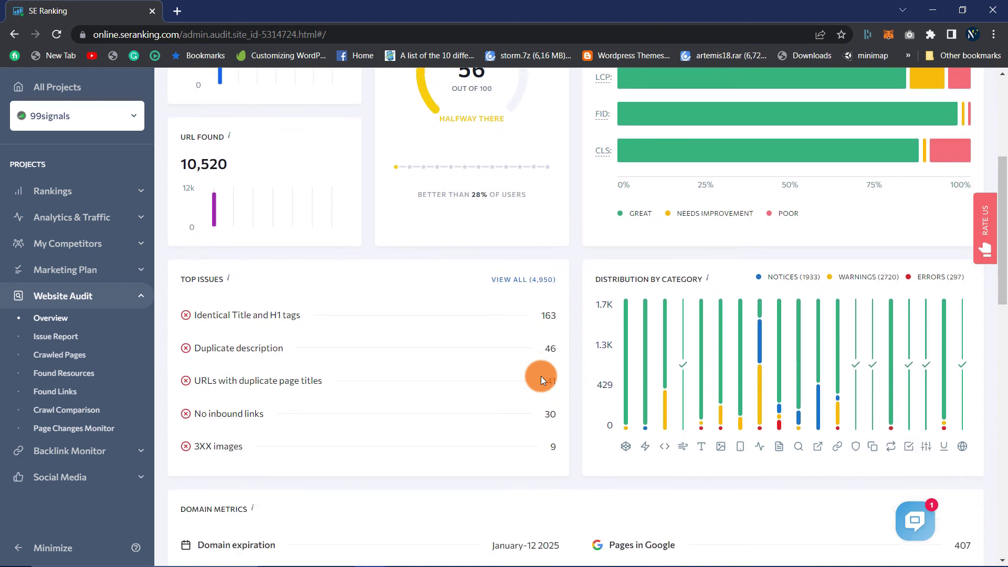
scroll(541, 376, "down", 3)
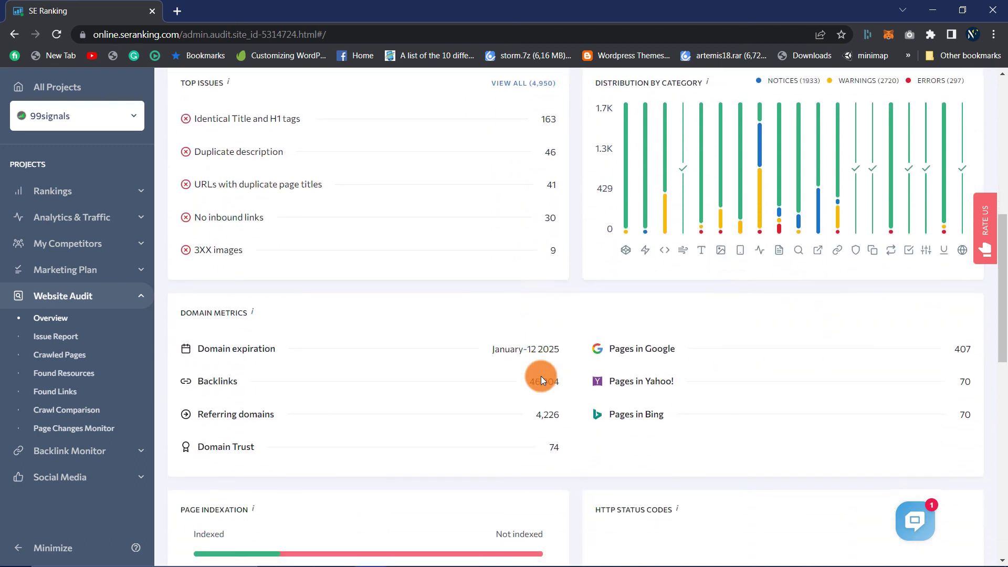
scroll(542, 377, "down", 4)
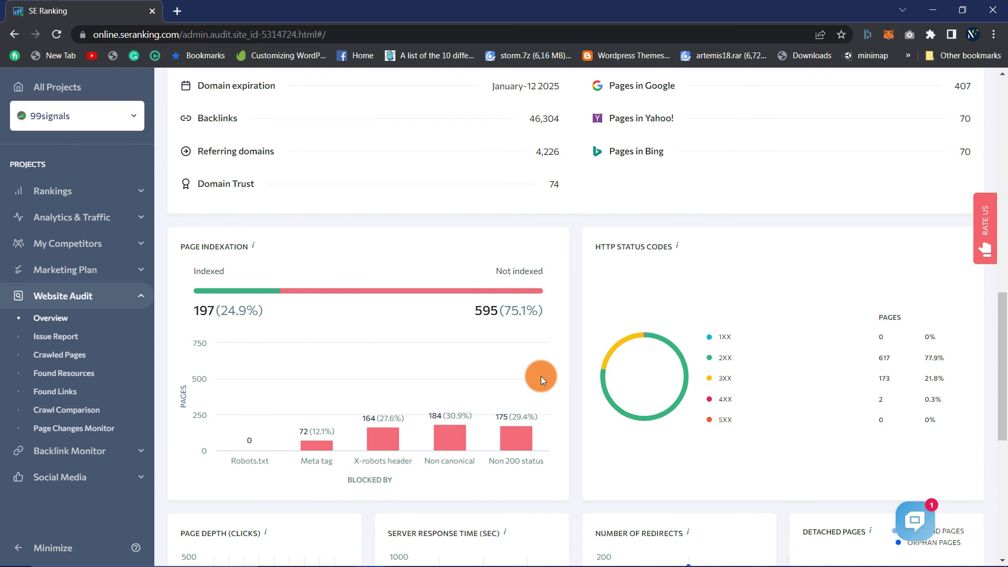
scroll(541, 376, "down", 2)
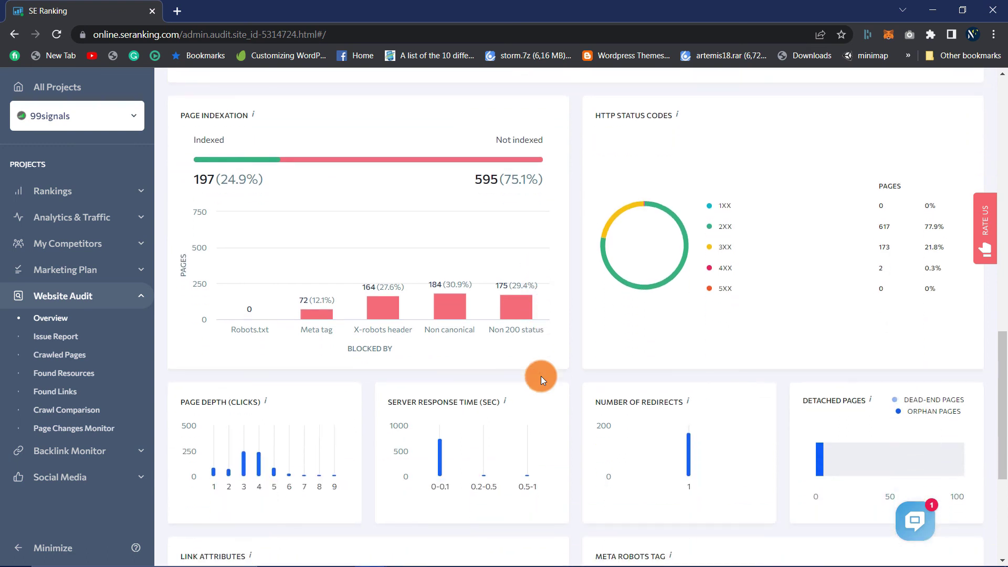
scroll(541, 376, "down", 3)
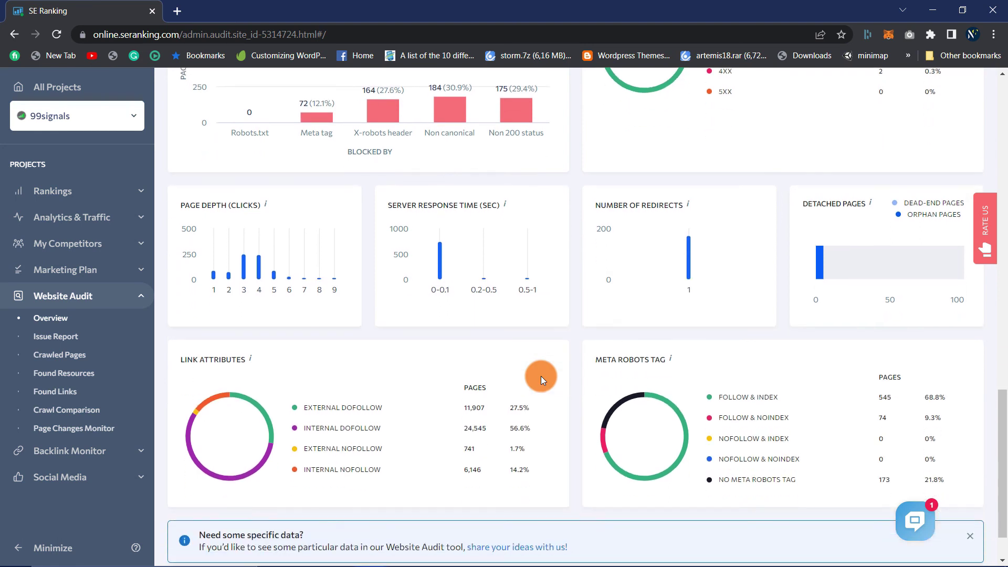
scroll(541, 376, "down", 1)
scroll(541, 376, "up", 3)
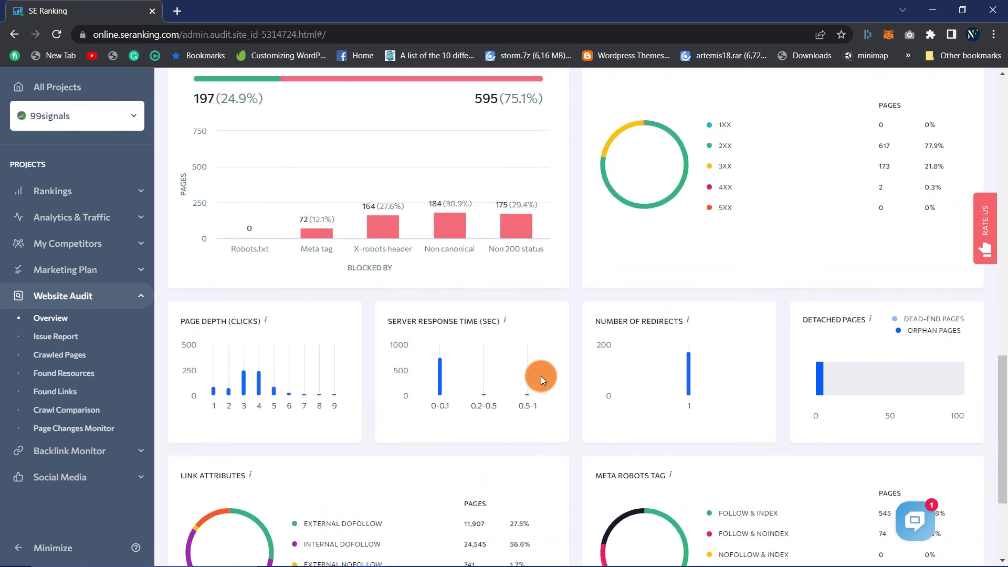
scroll(541, 376, "up", 10)
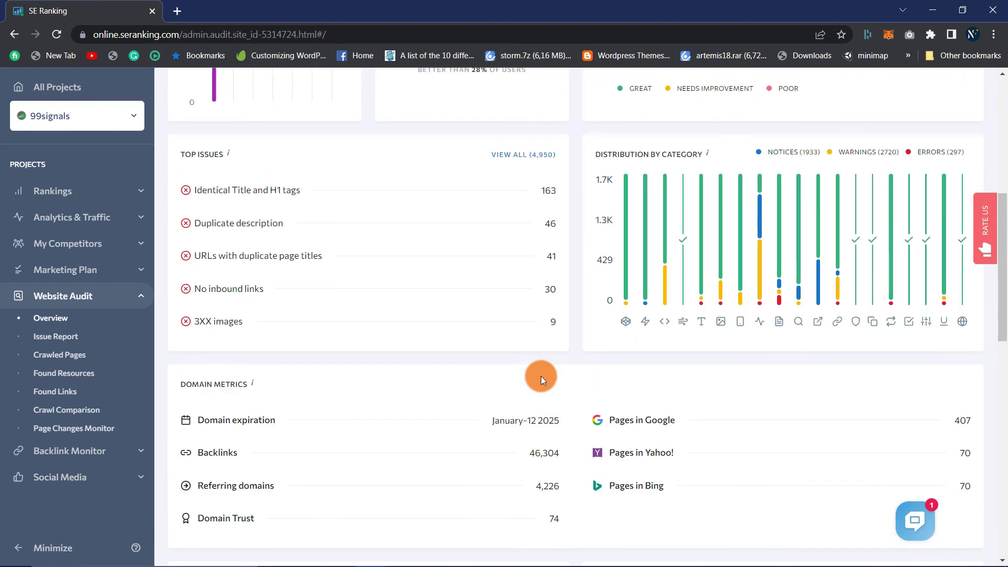
scroll(541, 376, "up", 1)
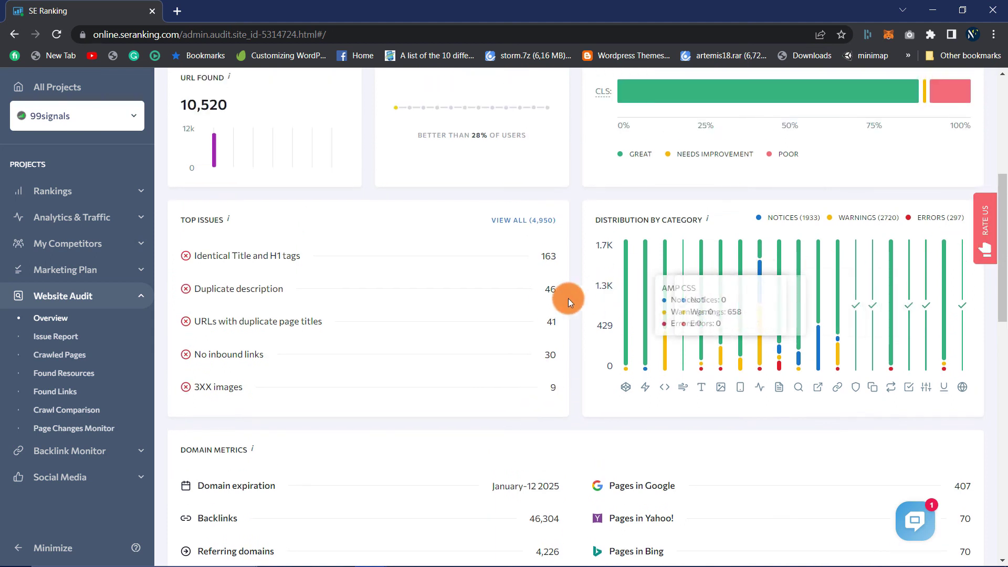
scroll(548, 306, "up", 5)
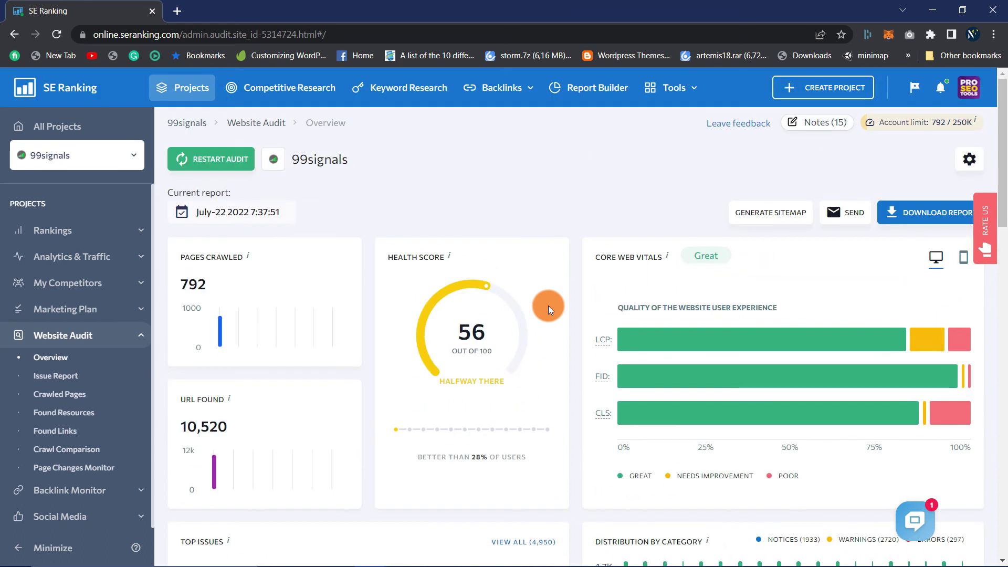